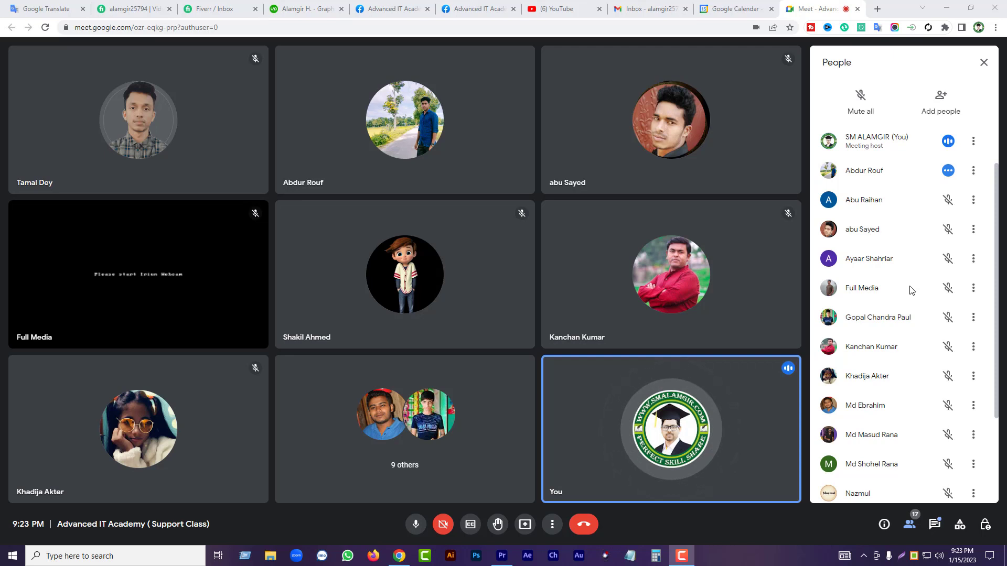
# Look through the full list of participants in the meeting.
pyautogui.scroll(-2, 911, 290)
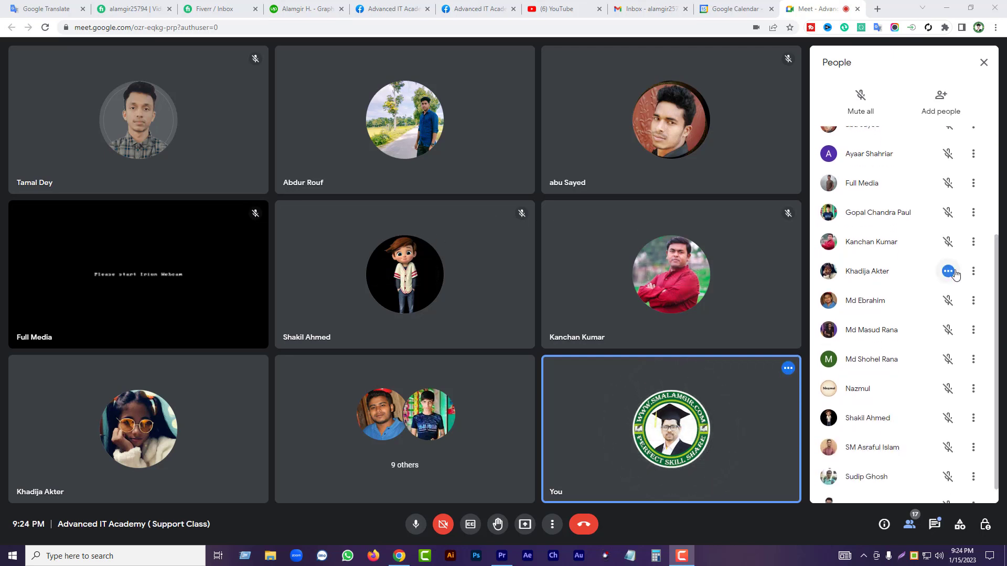
pyautogui.scroll(-1, 883, 285)
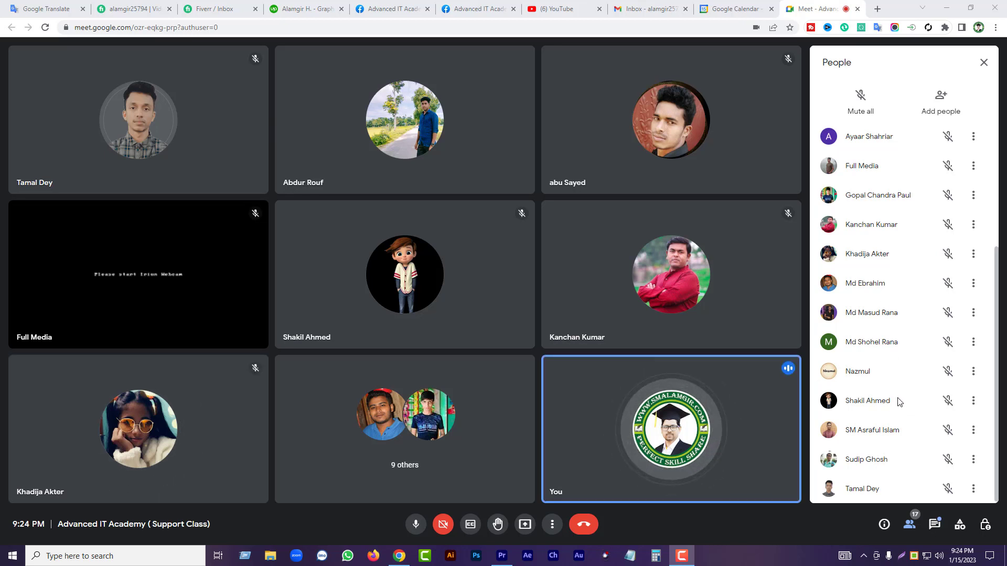
pyautogui.scroll(5, 898, 400)
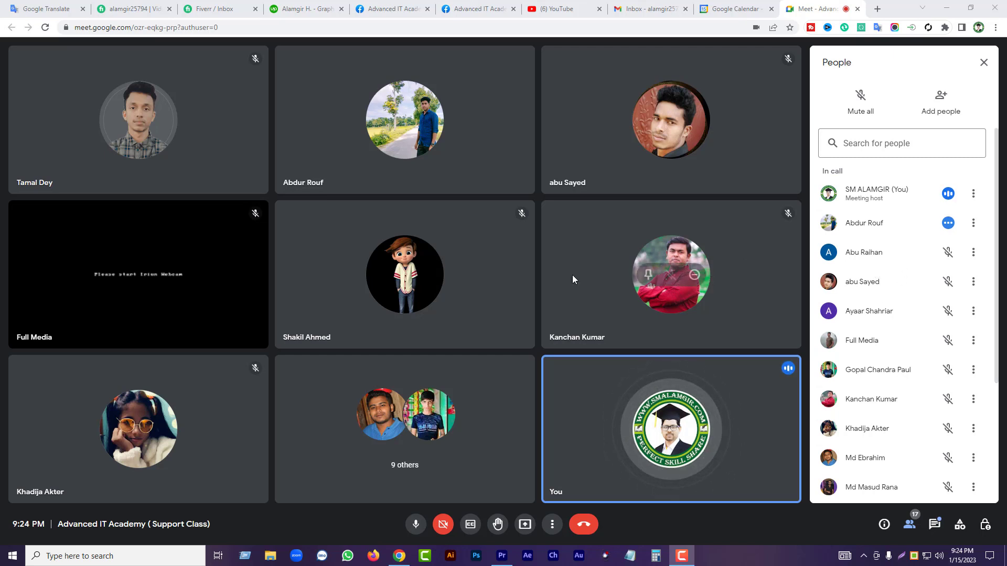
pyautogui.moveTo(469, 267)
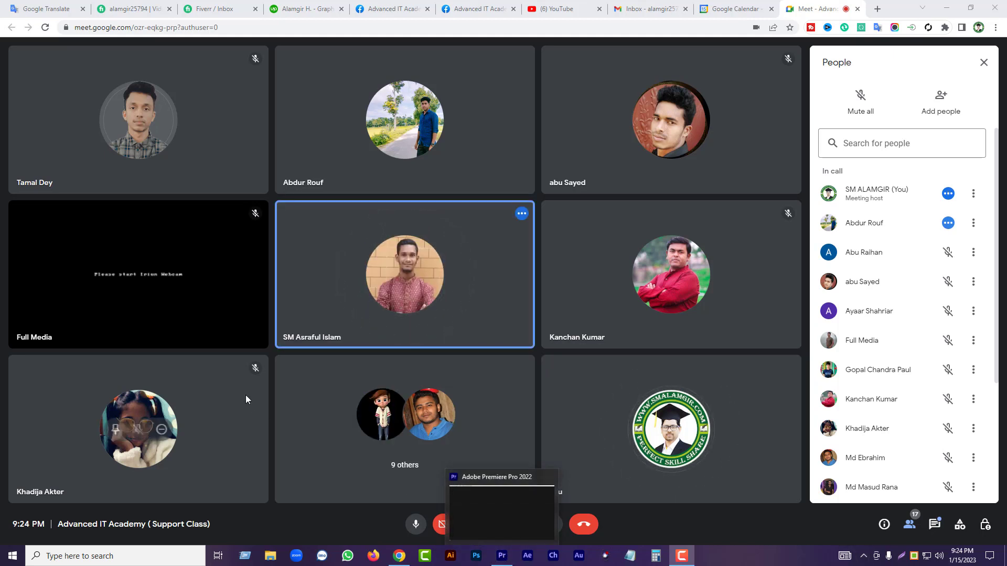
pyautogui.moveTo(415, 298)
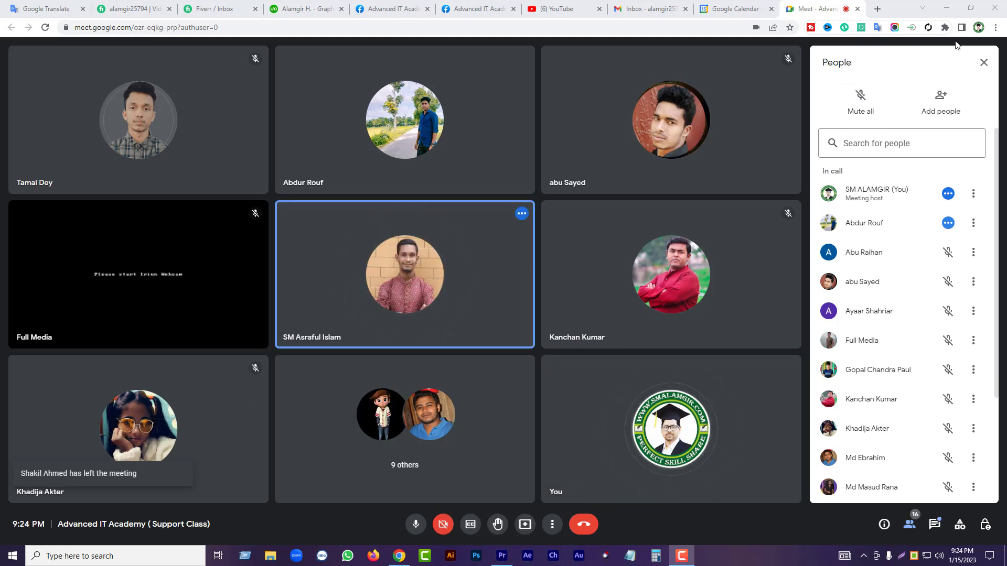
# Present the entire screen to the meeting.
pyautogui.click(525, 525)
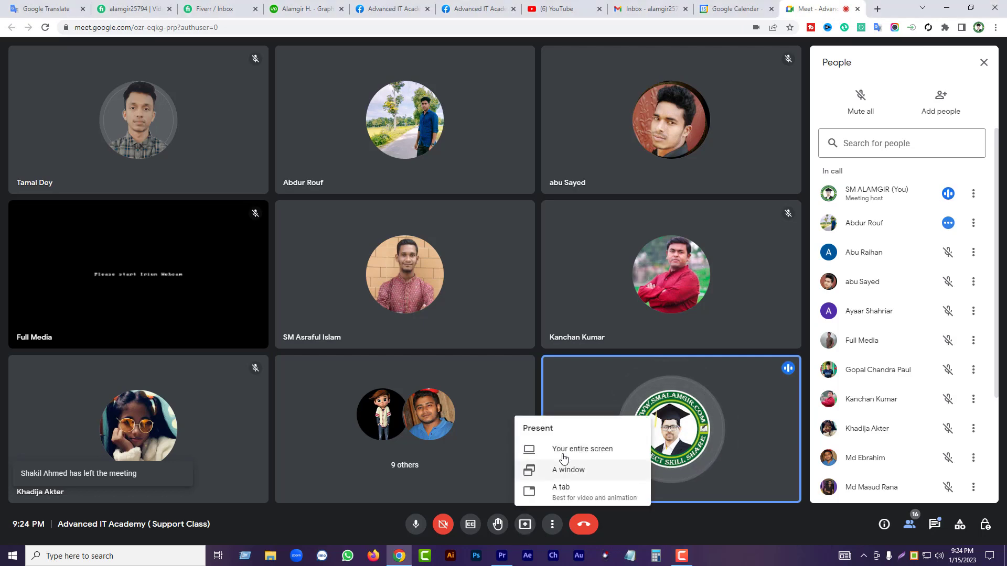
pyautogui.click(583, 449)
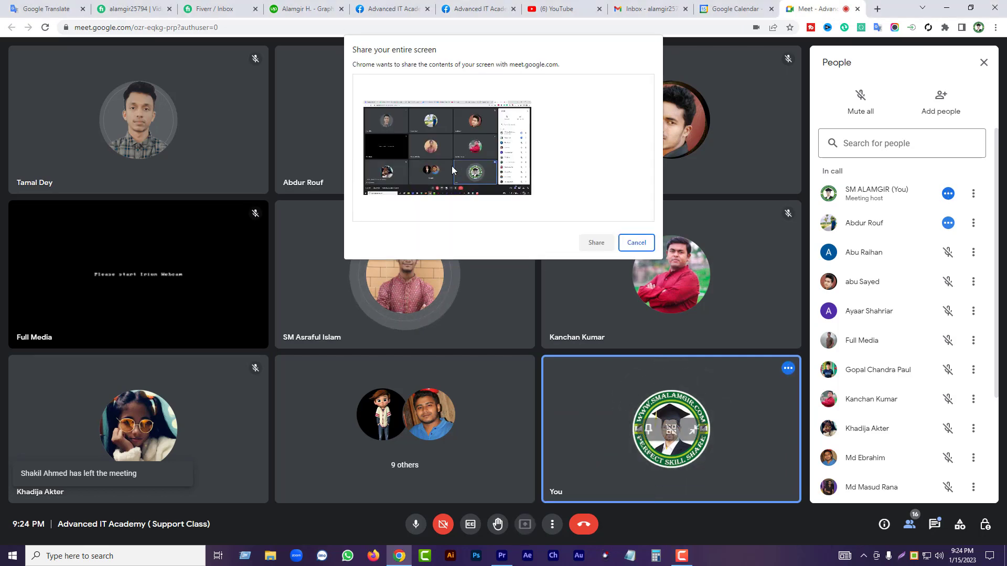
pyautogui.click(594, 242)
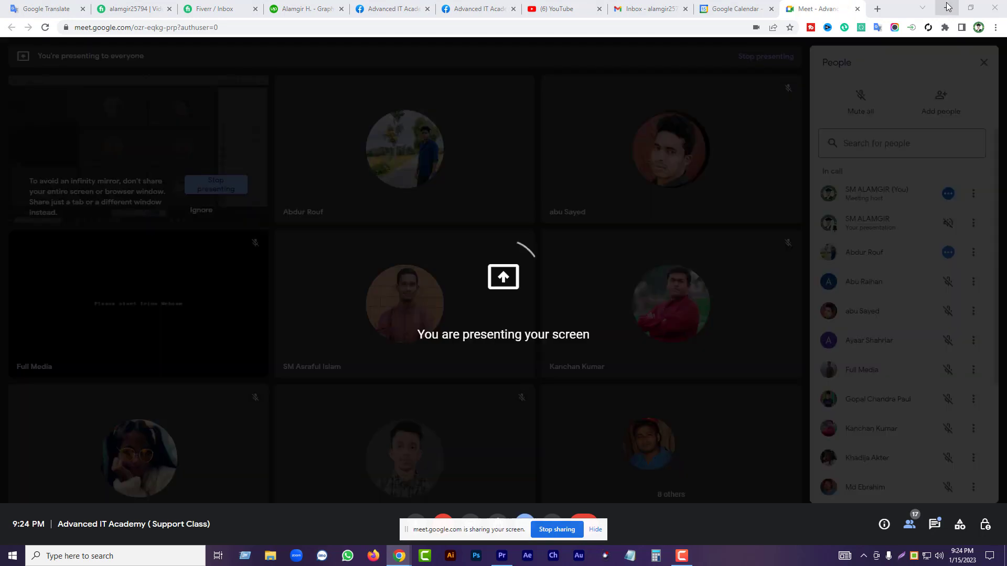
# Switch to Premiere Pro and open the recent project "1 hours Demo file".
pyautogui.click(947, 7)
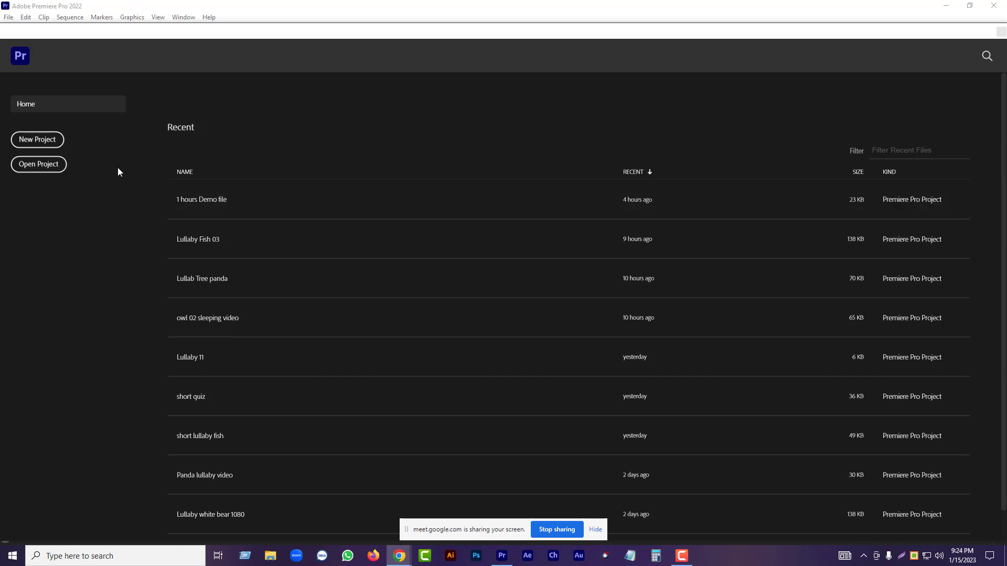
pyautogui.click(212, 201)
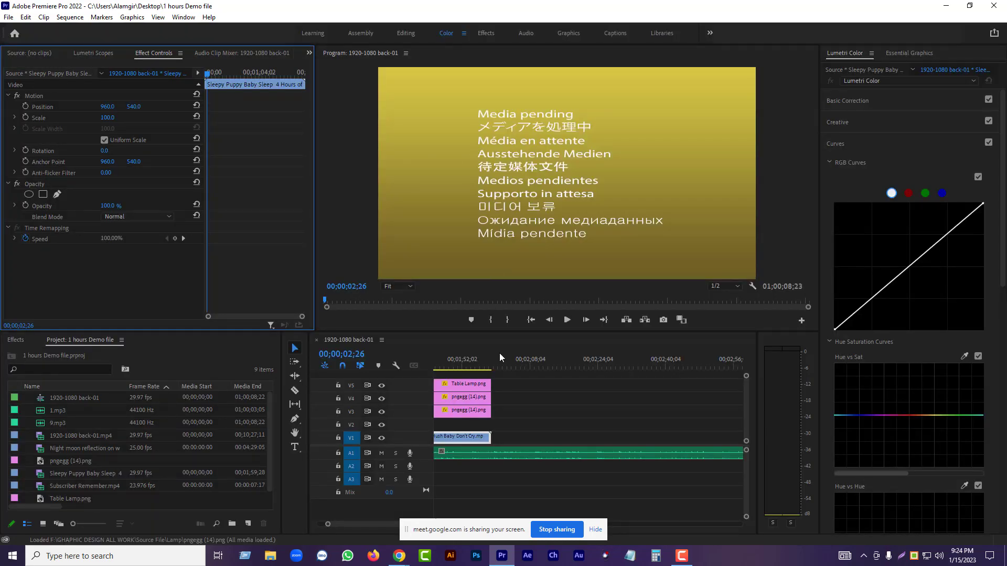
# Play a short part of the 1920-1080 back-01 sequence and view the timeline from its beginning.
pyautogui.moveTo(442, 363); pyautogui.dragTo(436, 363)
pyautogui.click(567, 320)
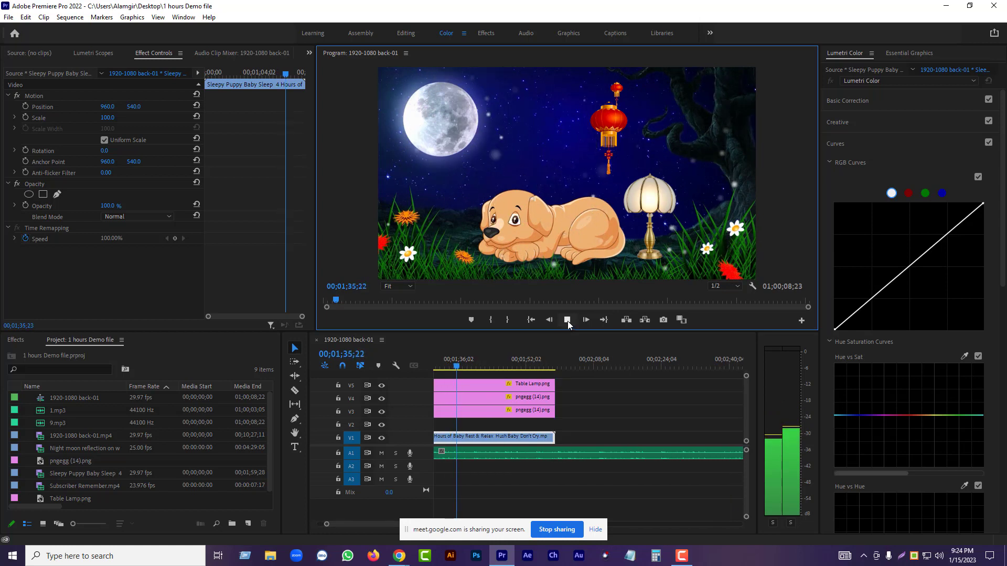
pyautogui.click(568, 321)
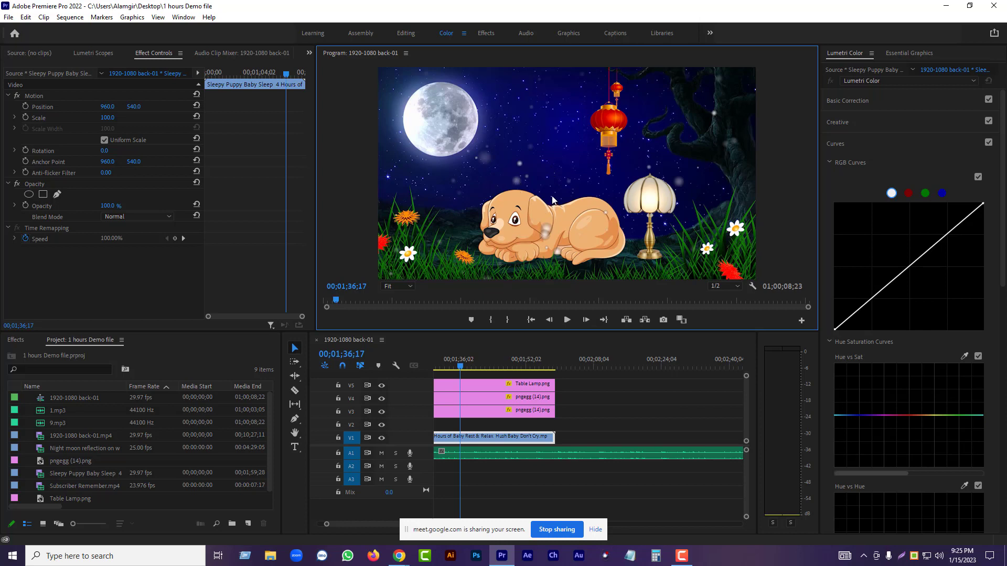
pyautogui.click(352, 525)
pyautogui.moveTo(352, 525); pyautogui.dragTo(323, 524)
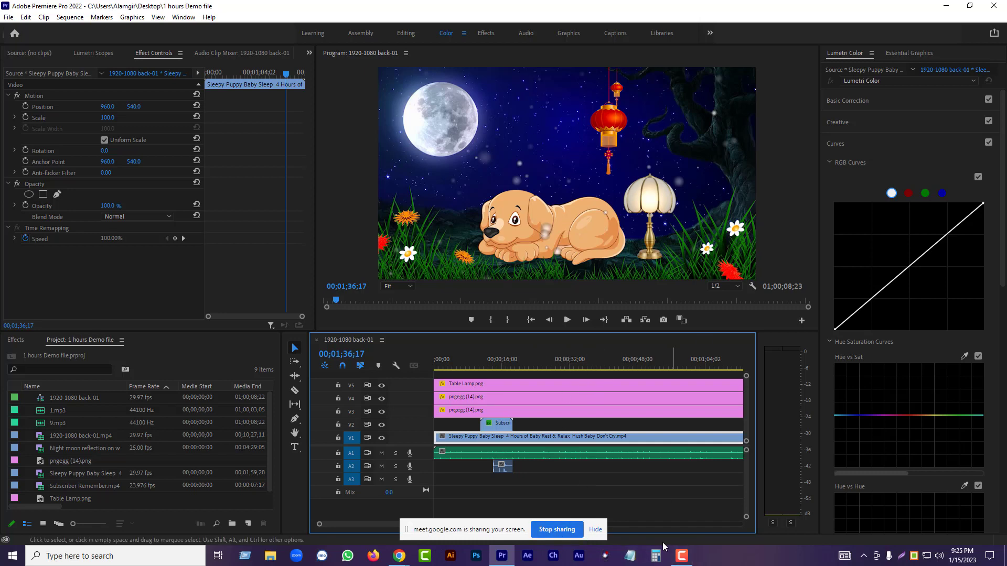
# Stop presenting the screen and, back in Google Meet, allow everyone to share their screen through the host controls.
pyautogui.click(549, 529)
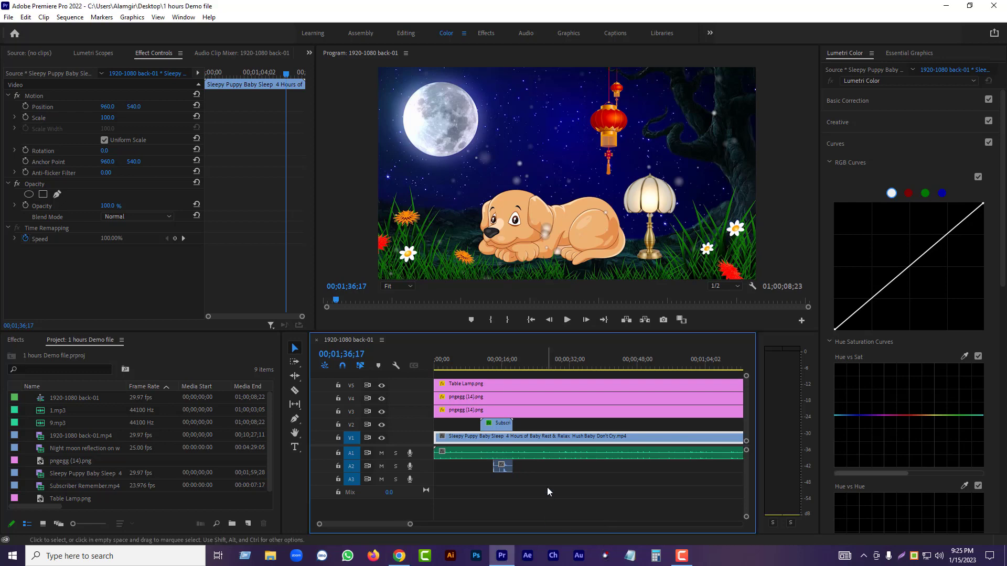
pyautogui.click(399, 556)
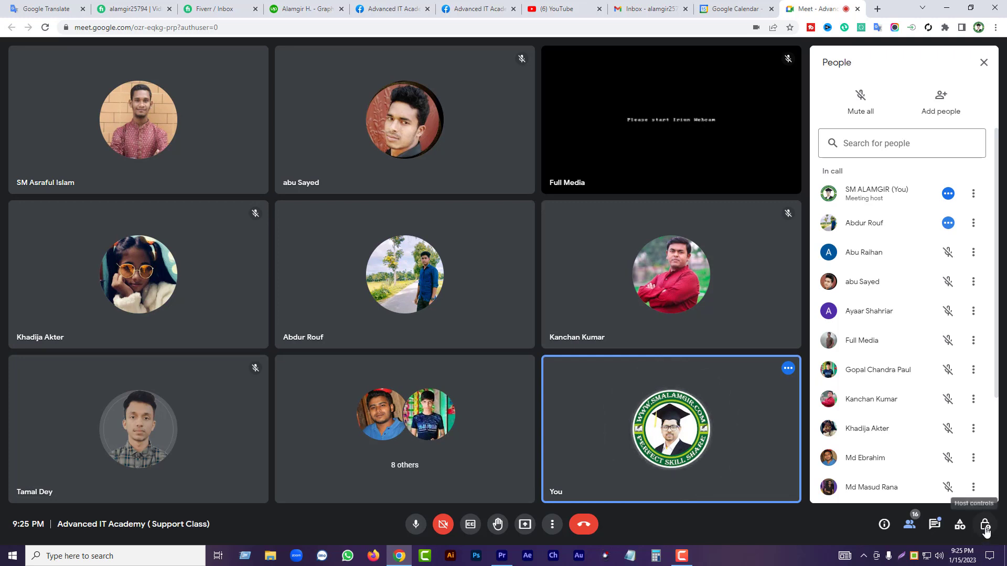
pyautogui.click(985, 525)
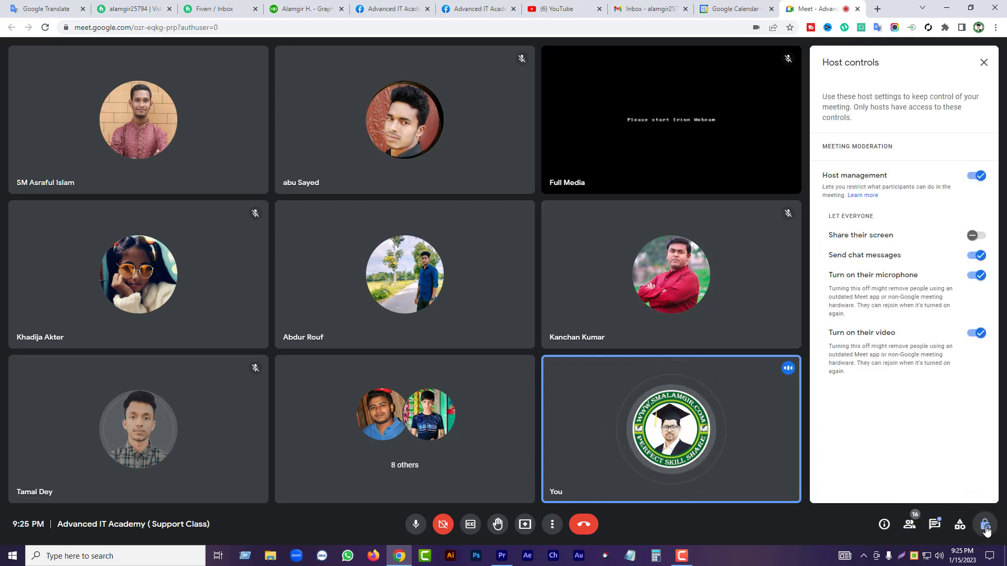
pyautogui.click(979, 236)
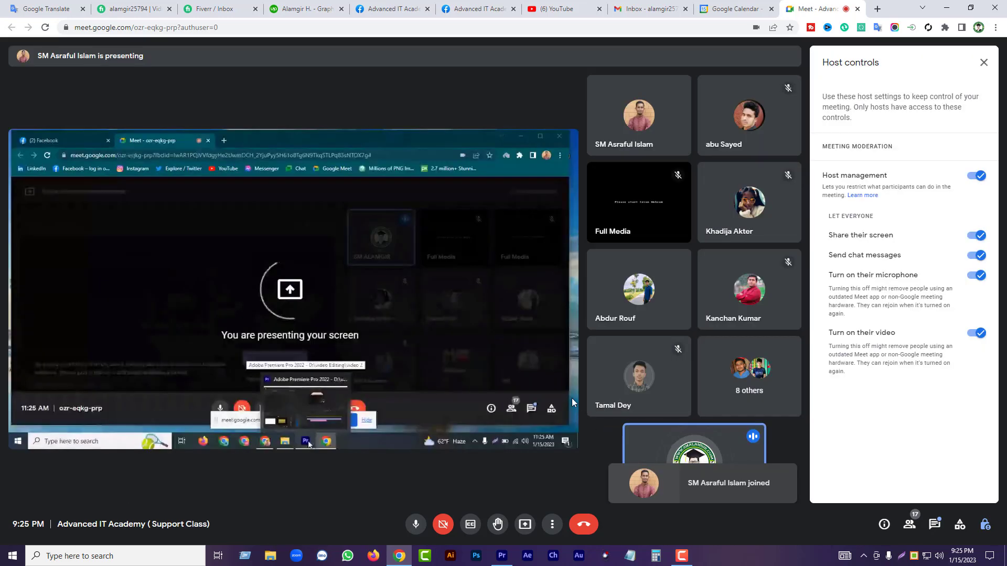
# Present the entire screen to the meeting again and return to the open project in Premiere Pro.
pyautogui.moveTo(612, 381)
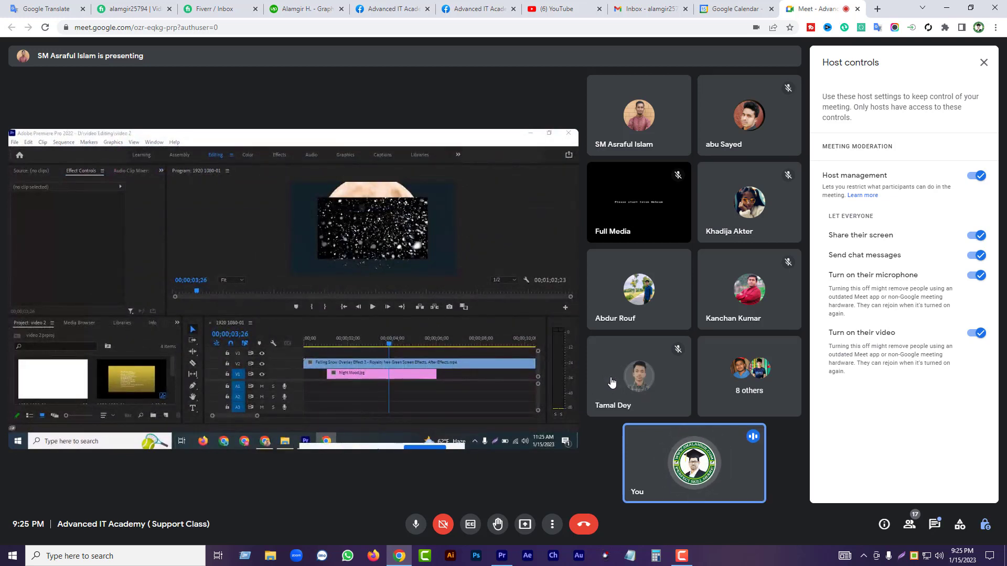
pyautogui.moveTo(512, 374)
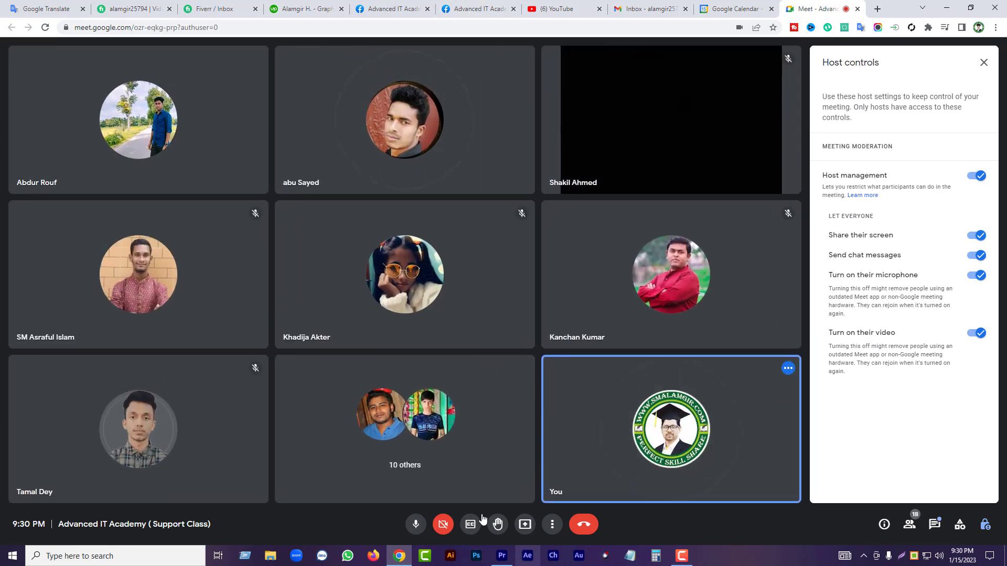
pyautogui.click(525, 525)
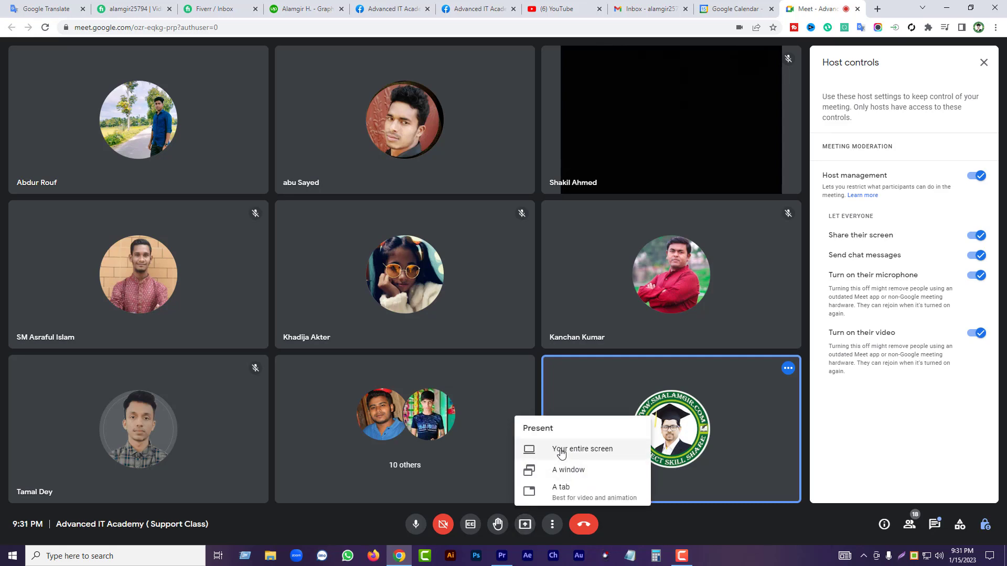
pyautogui.click(561, 450)
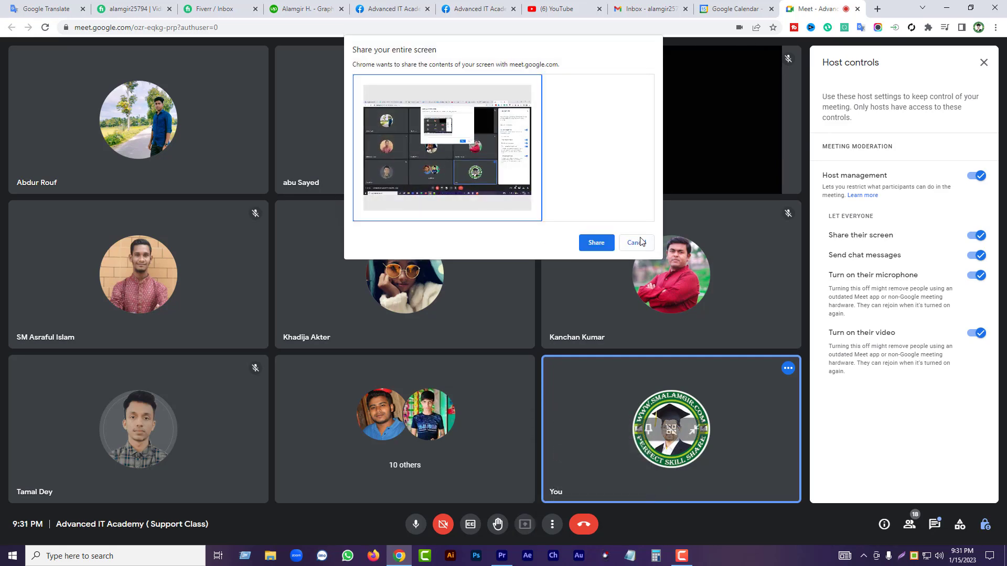
pyautogui.click(596, 242)
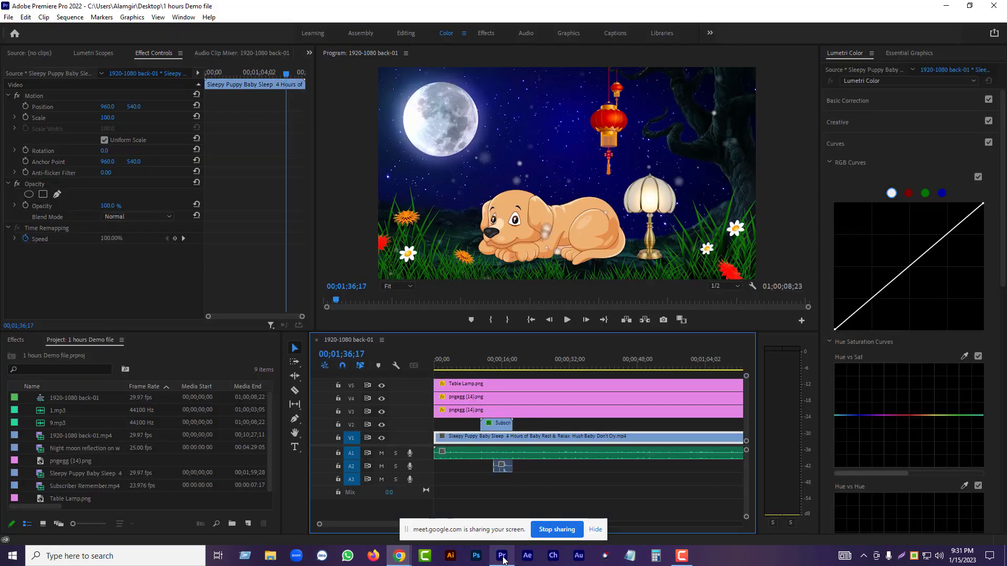
pyautogui.click(502, 555)
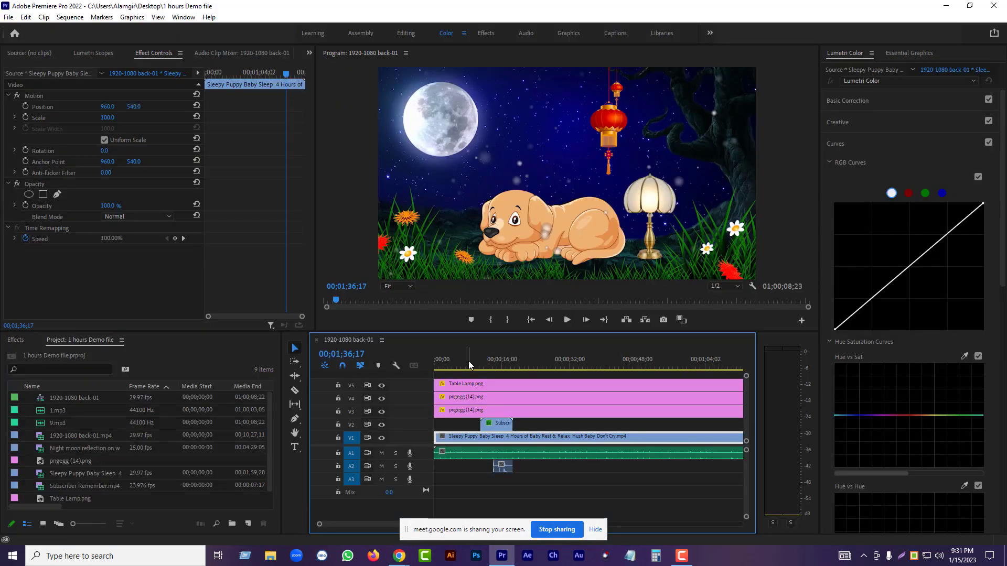
# Copy the video and image clips on V1, V3, V4 and V5 and paste them directly after the originals.
pyautogui.moveTo(470, 365); pyautogui.dragTo(423, 372)
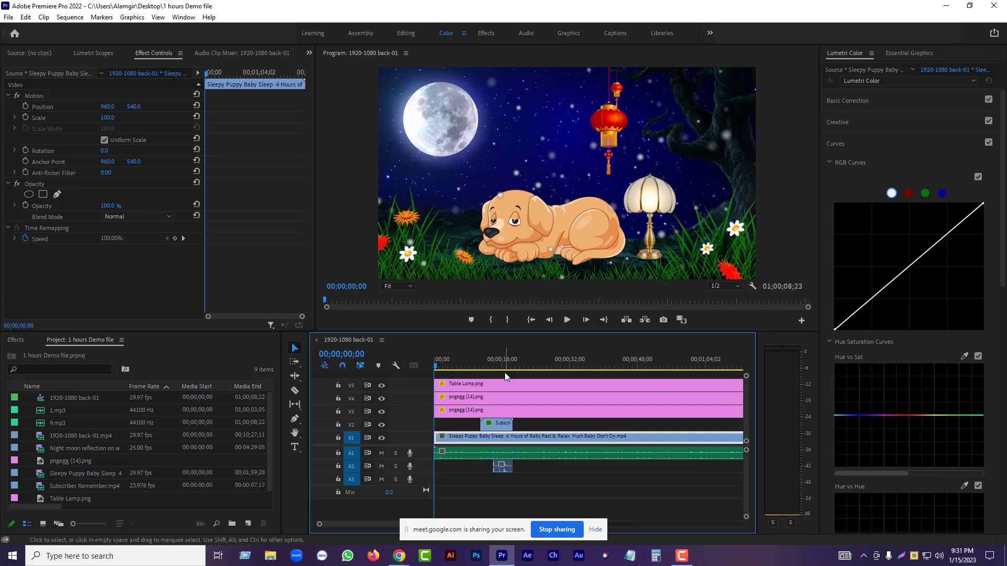
pyautogui.scroll(-5, 558, 430)
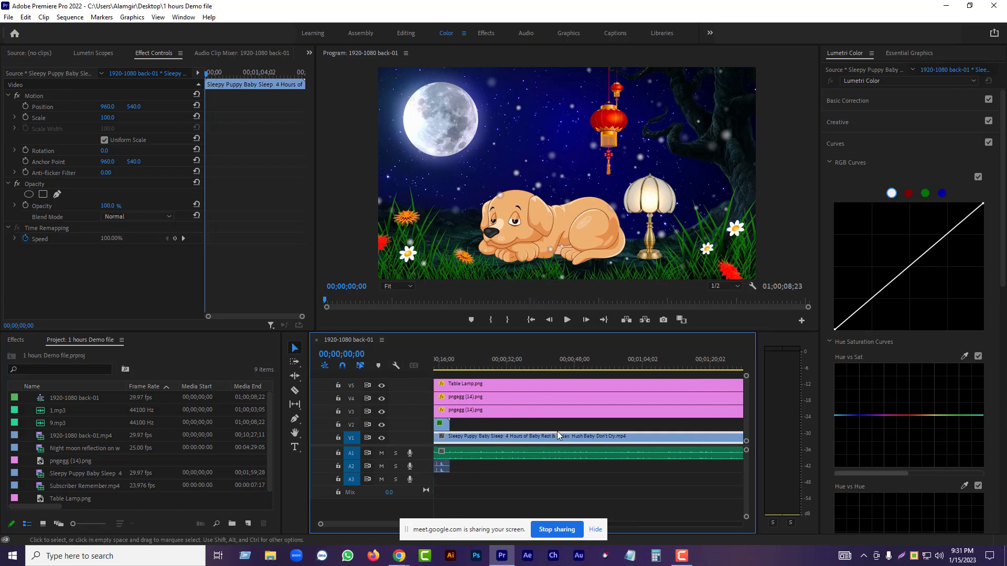
pyautogui.scroll(-5, 559, 427)
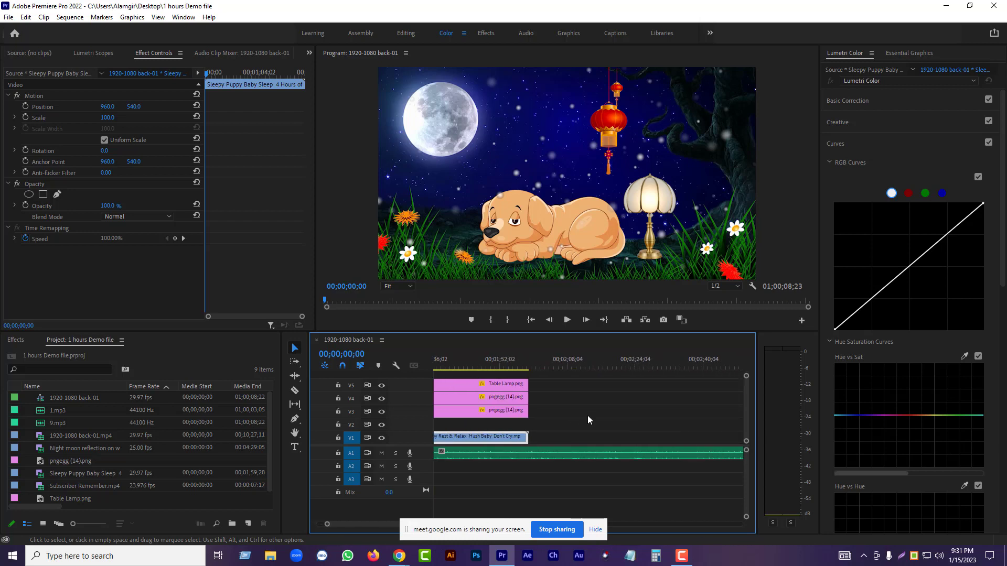
pyautogui.click(526, 455)
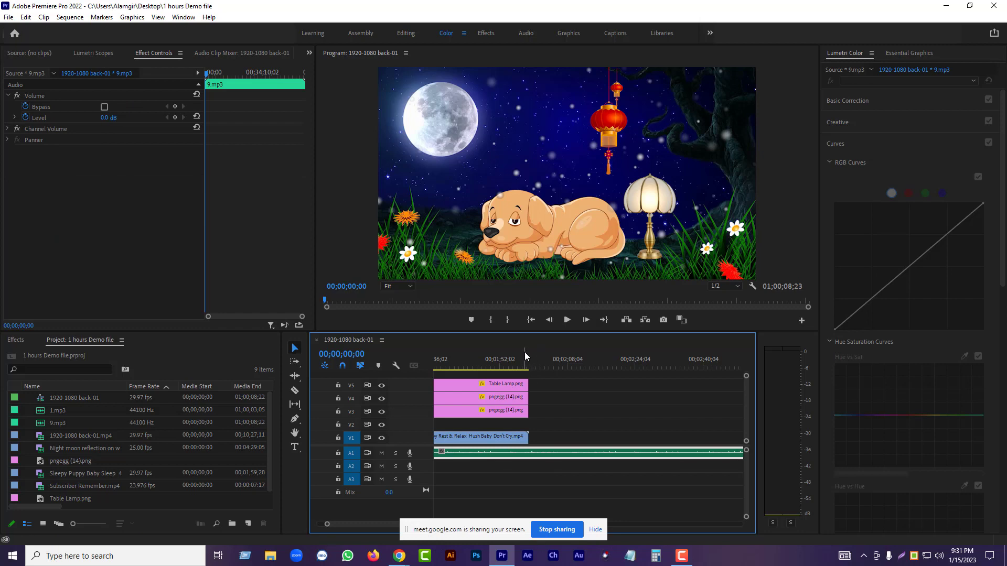
pyautogui.click(526, 361)
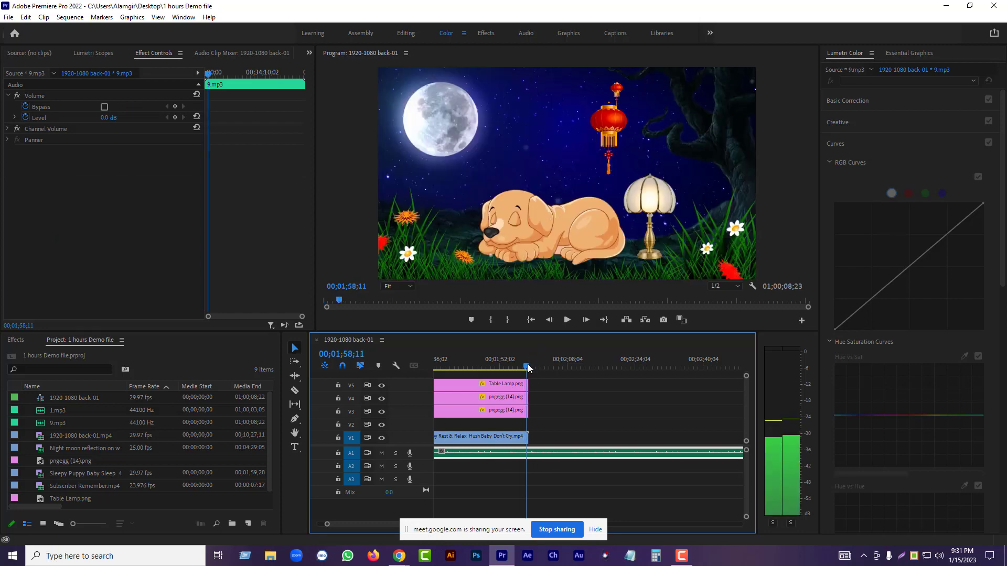
pyautogui.moveTo(528, 367); pyautogui.dragTo(530, 367)
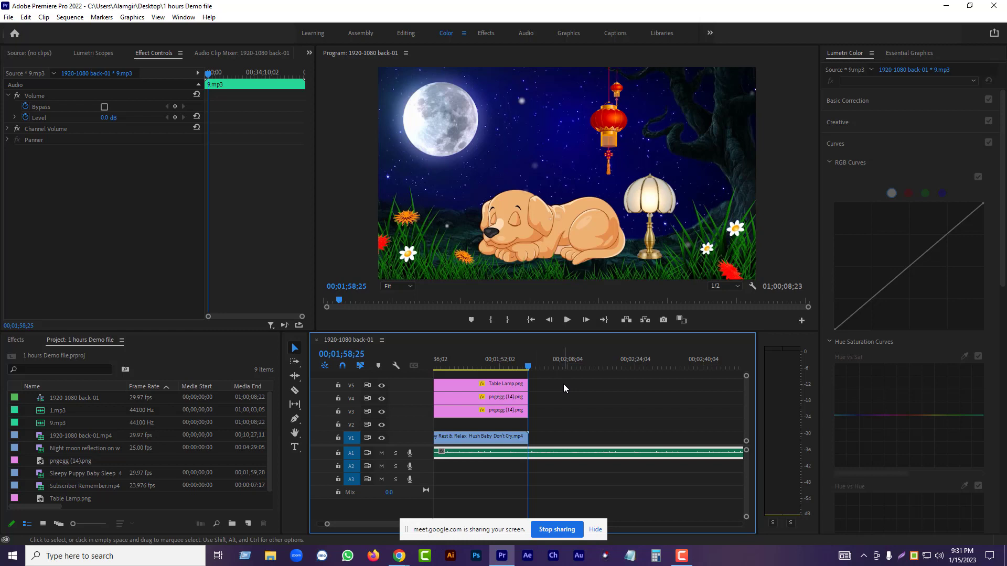
pyautogui.moveTo(555, 381); pyautogui.dragTo(483, 439)
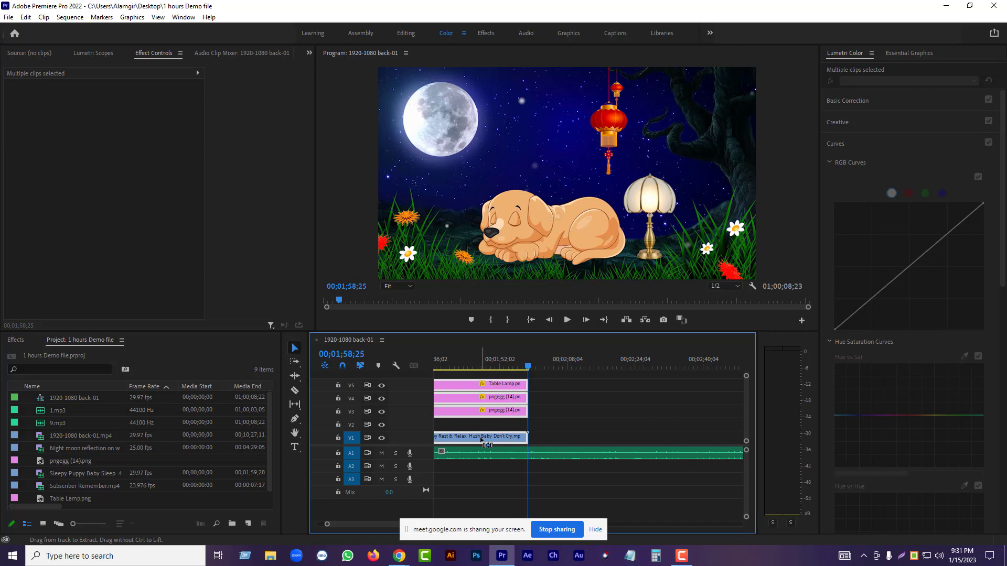
pyautogui.hotkey('ctrl', 'v')
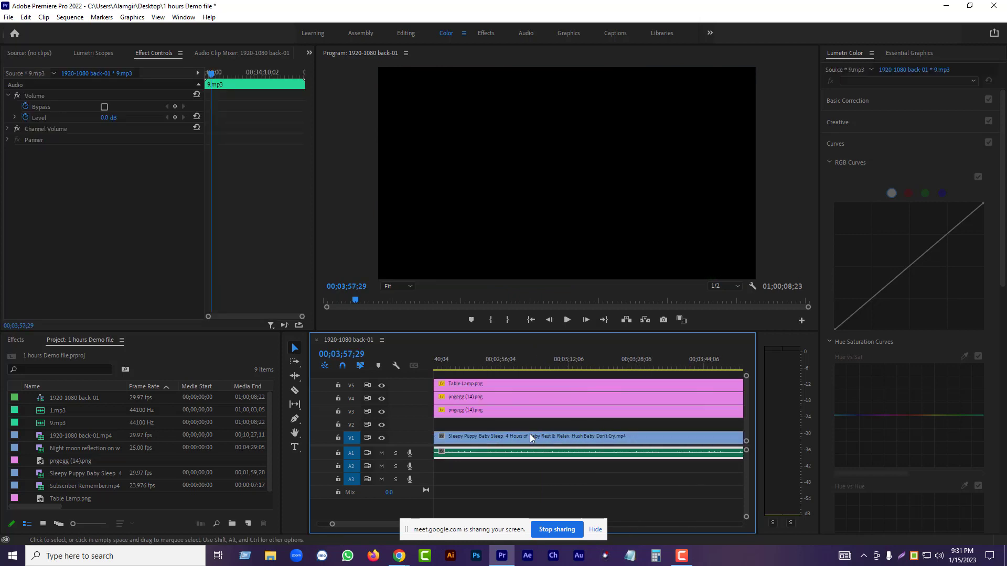
# Apply the default transition to the cut between the two Sleepy Puppy clips on V1.
pyautogui.scroll(2, 517, 425)
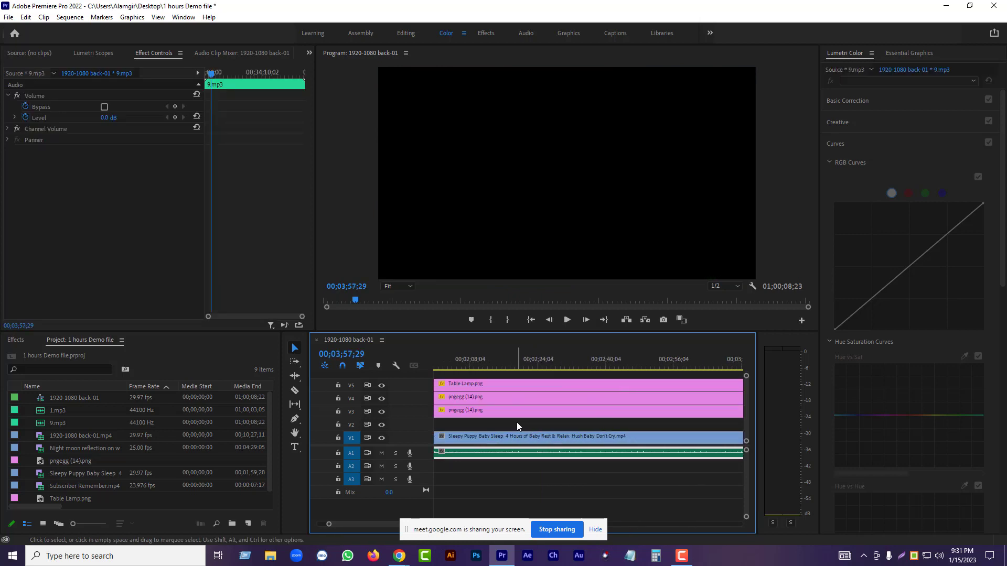
pyautogui.scroll(2, 516, 428)
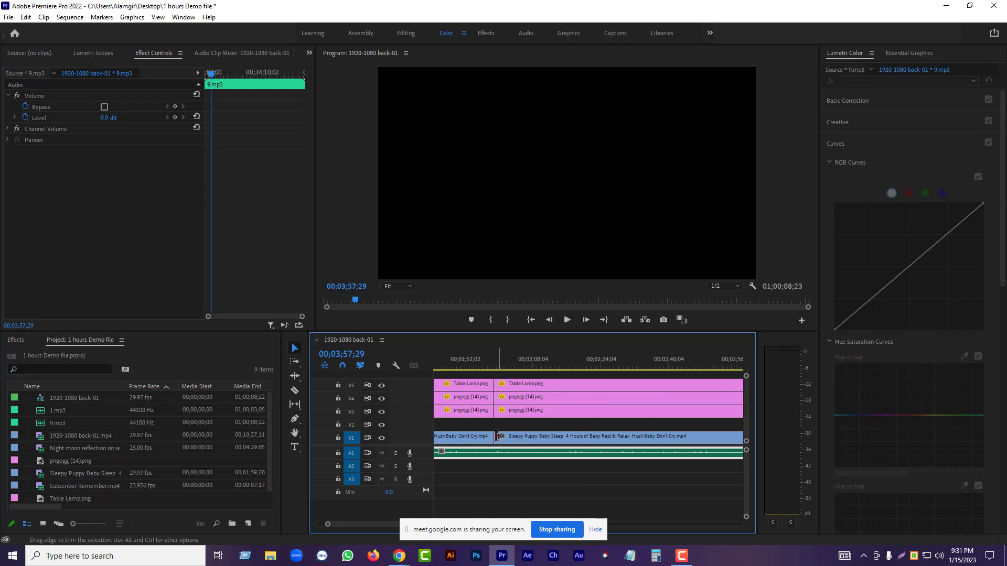
pyautogui.click(496, 436)
pyautogui.rightClick(496, 436)
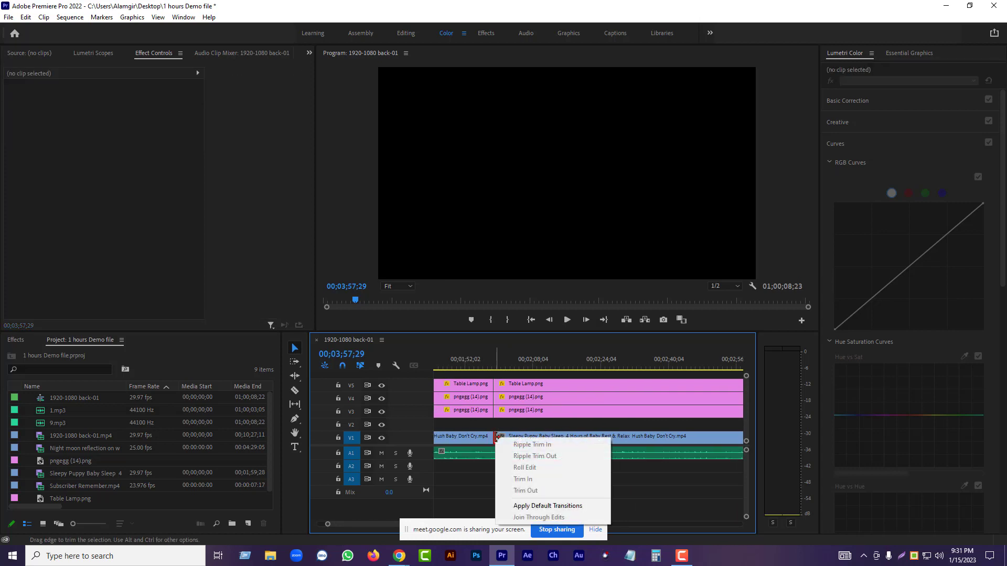
pyautogui.click(538, 508)
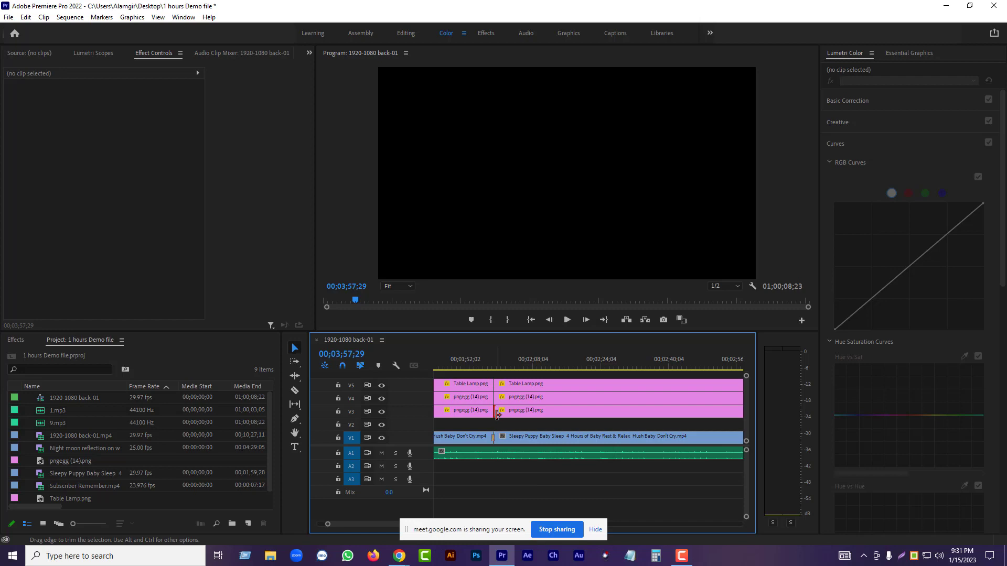
# Try the default transition on the cut between the two pngegg (14).png clips on V3 and undo it.
pyautogui.rightClick(498, 414)
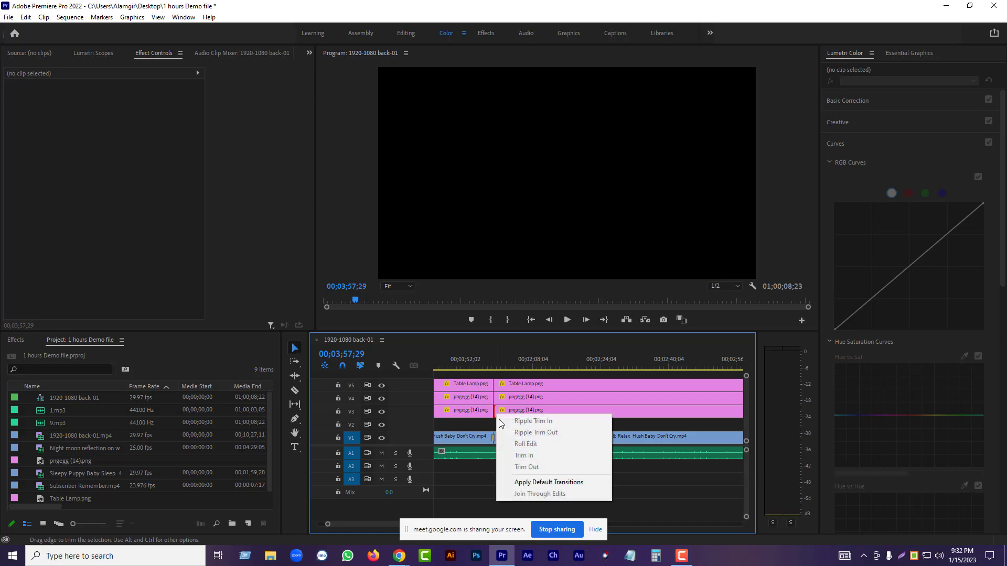
pyautogui.click(543, 483)
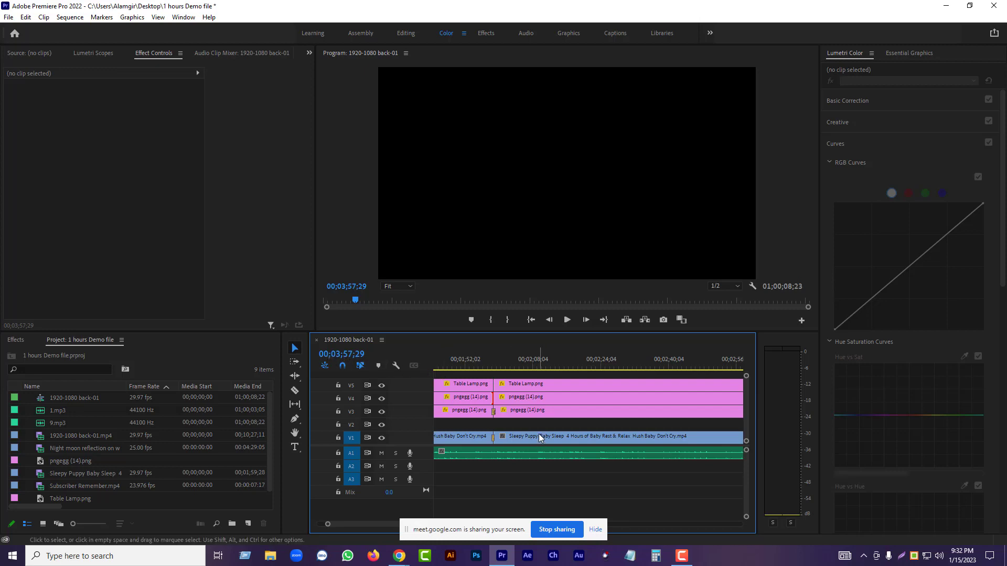
pyautogui.hotkey('ctrl', 'z')
# Delete the duplicated image clips on V3, V4 and V5 that follow the originals.
pyautogui.click(522, 413)
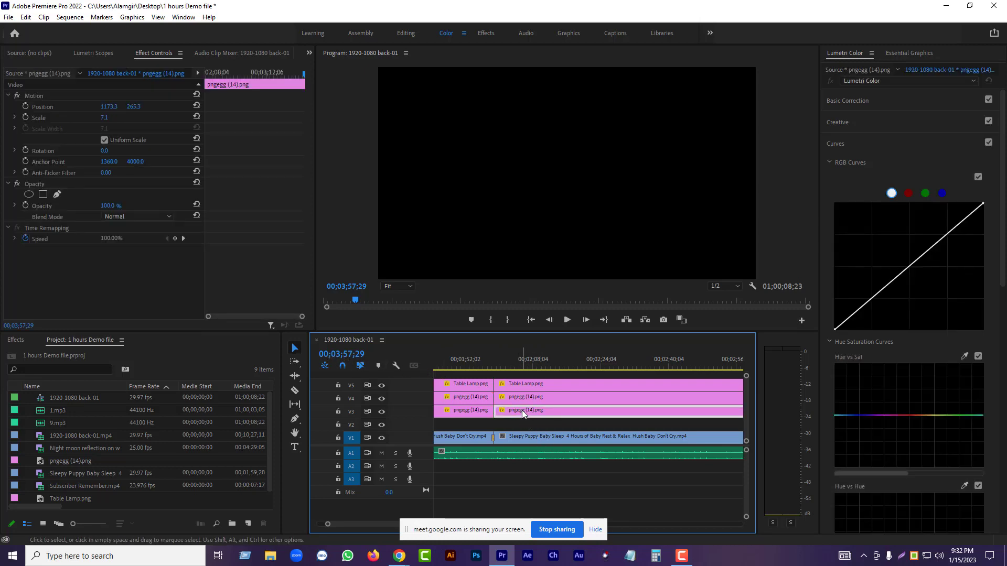
pyautogui.press('Delete')
pyautogui.click(533, 397)
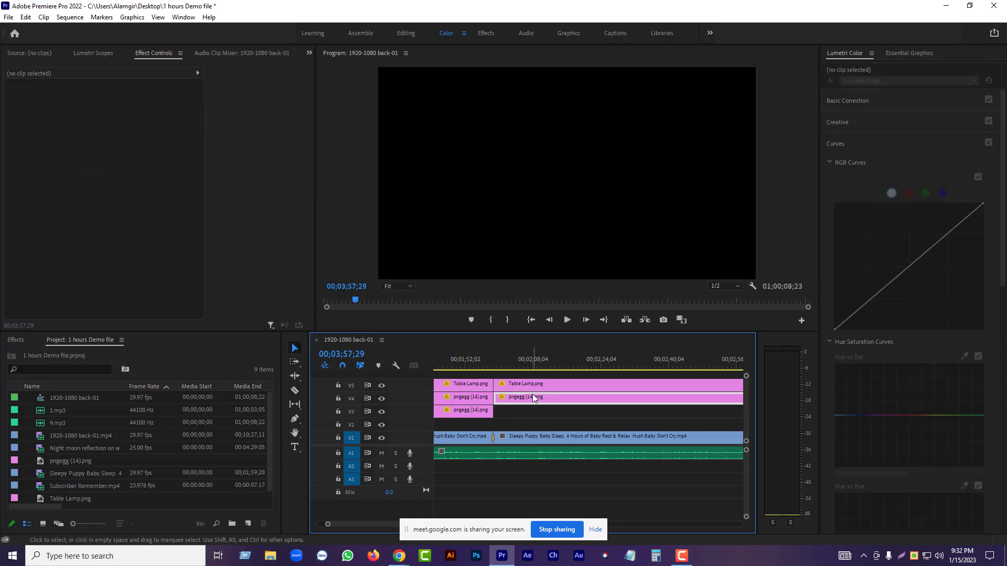
pyautogui.press('Delete')
pyautogui.click(533, 381)
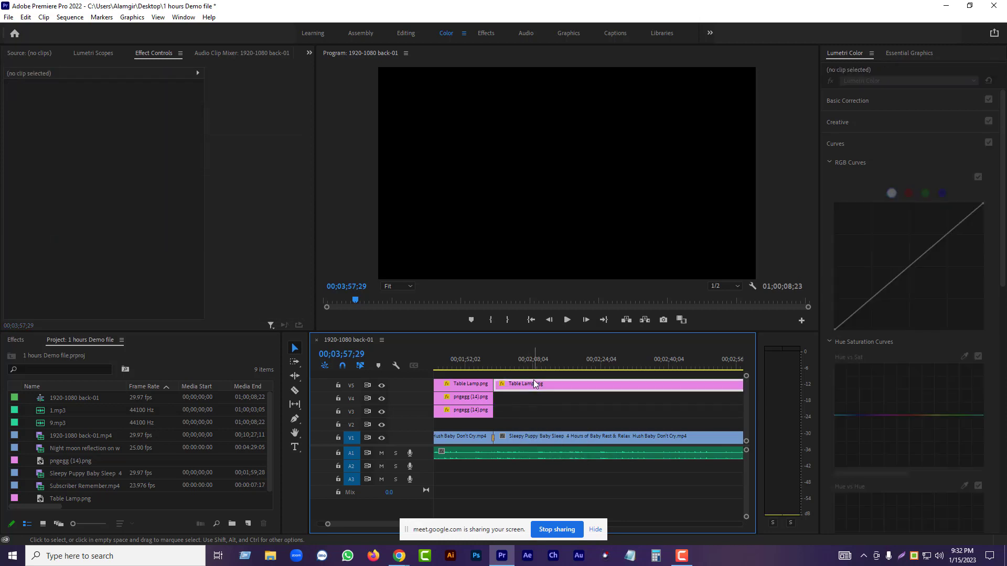
pyautogui.press('Delete')
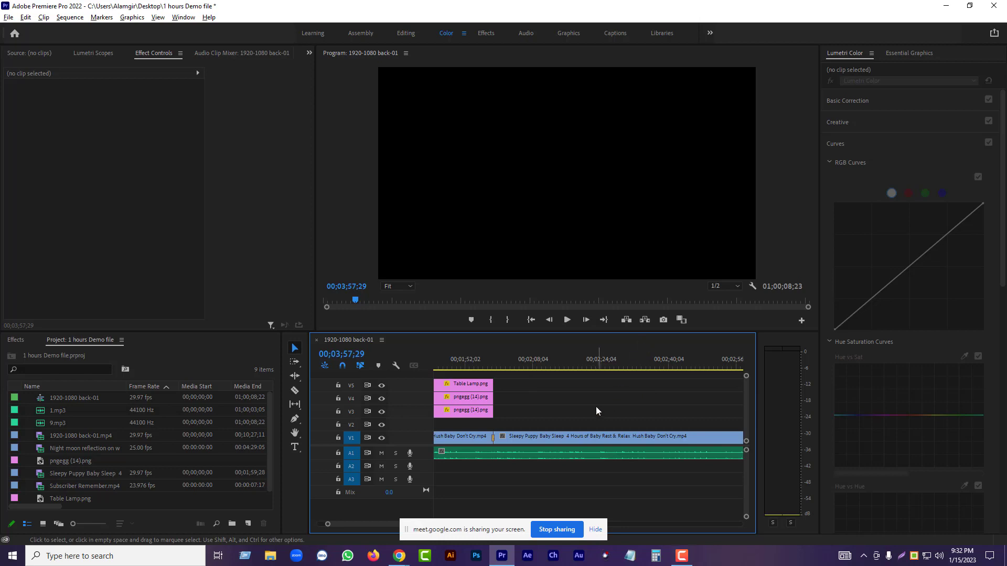
# Extend the original image clips on V3, V4 and V5 together to the end of the second Sleepy Puppy clip on V1.
pyautogui.scroll(-5, 590, 405)
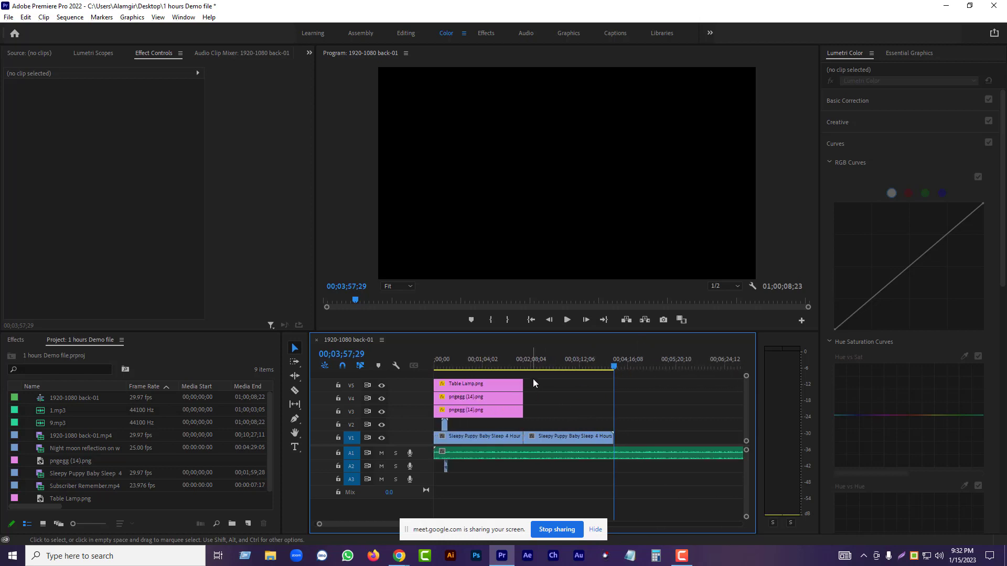
pyautogui.moveTo(535, 381); pyautogui.dragTo(612, 415)
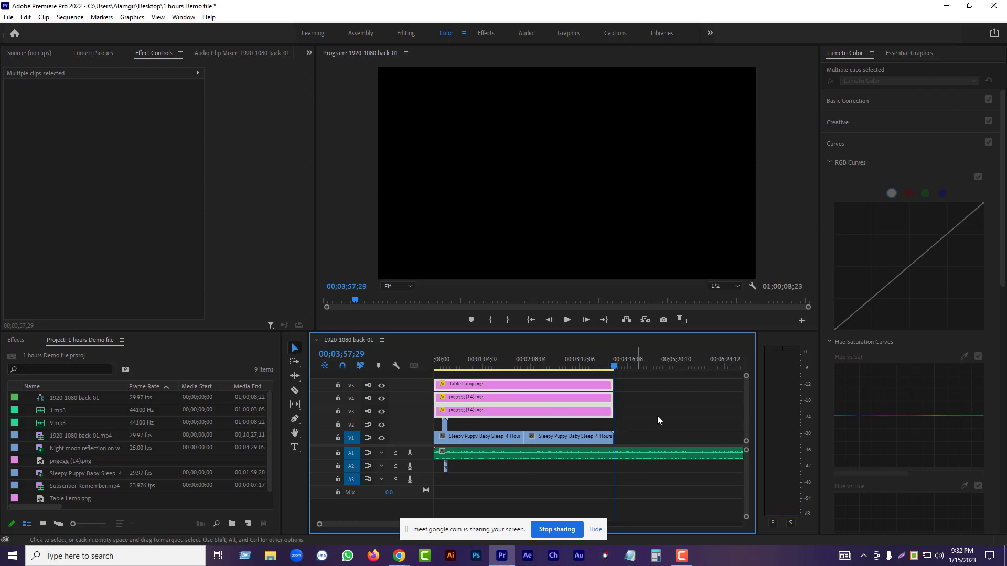
pyautogui.scroll(3, 633, 433)
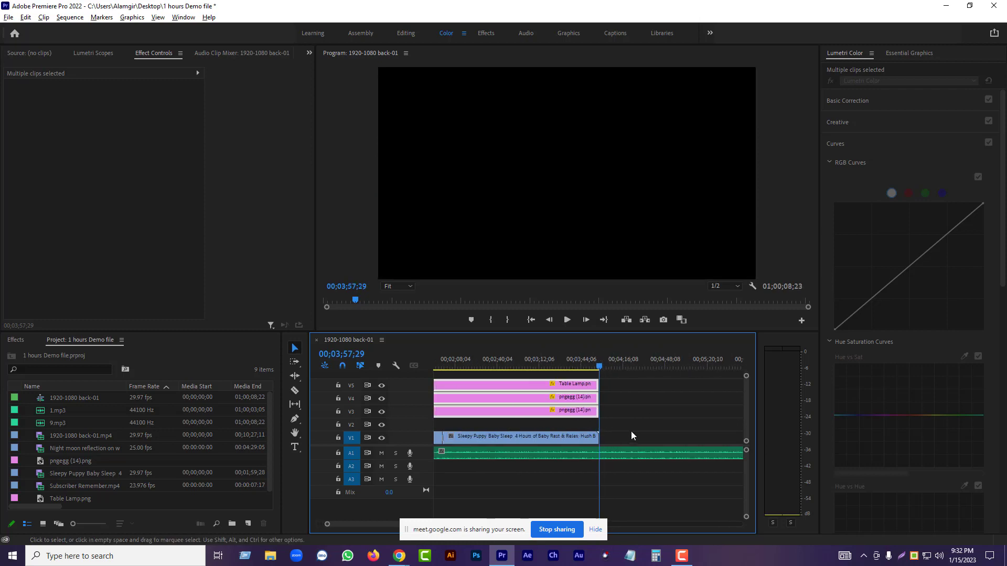
pyautogui.scroll(6, 631, 431)
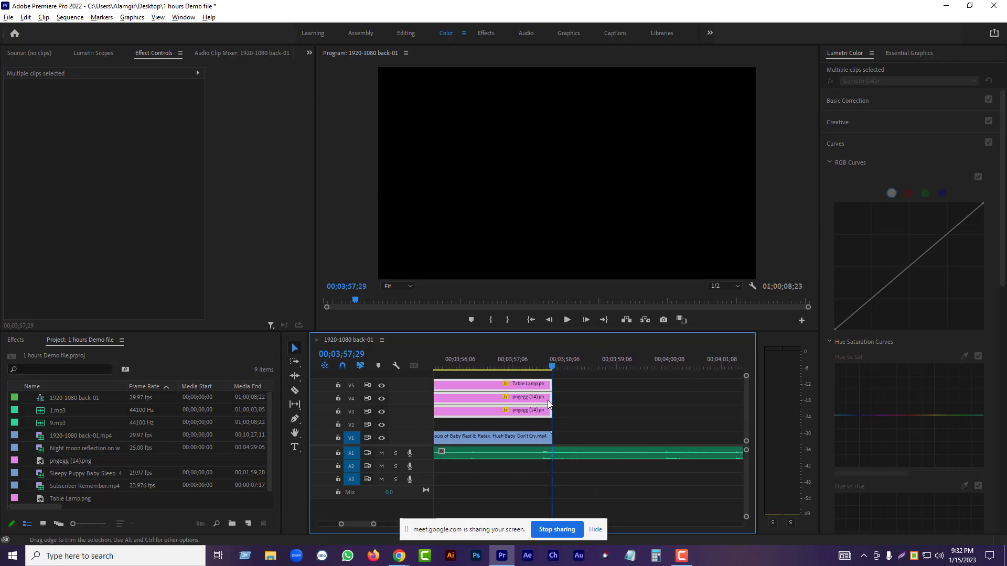
pyautogui.scroll(-5, 549, 404)
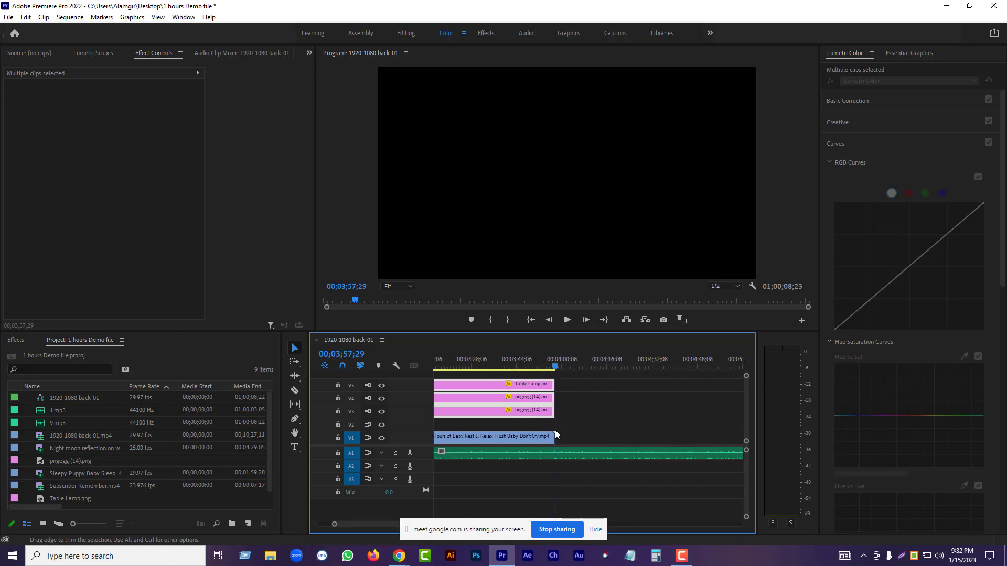
pyautogui.scroll(-4, 554, 431)
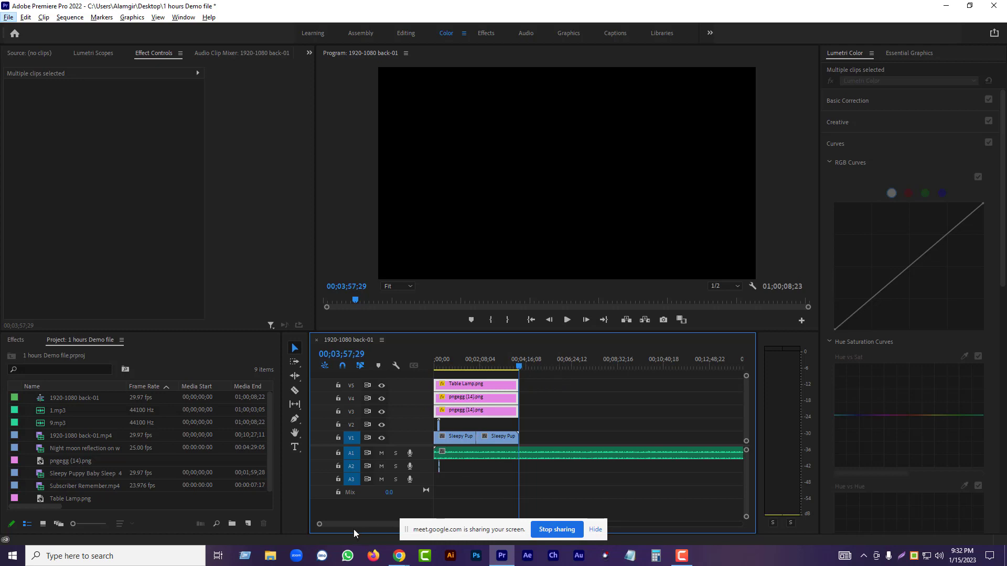
pyautogui.click(557, 428)
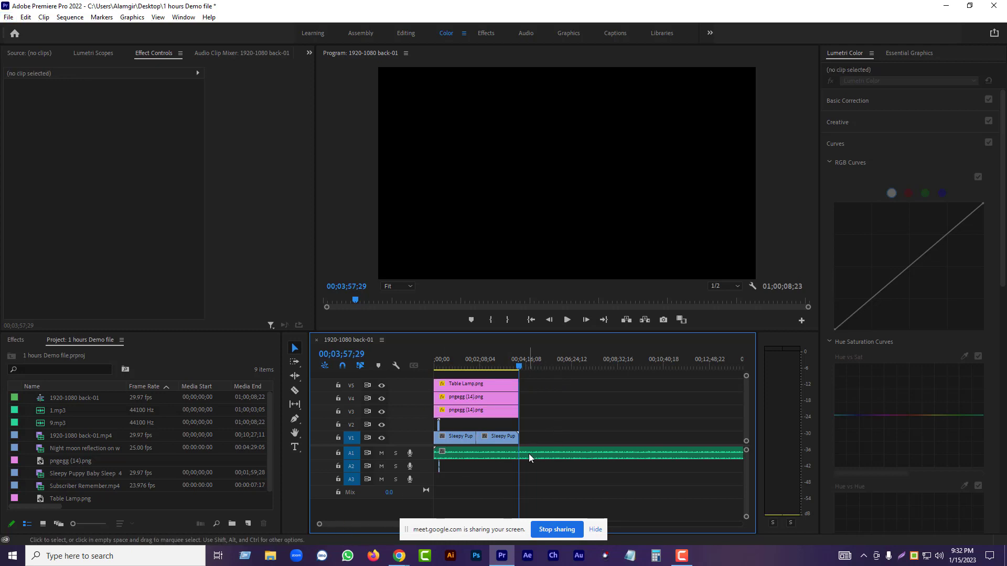
# Preview the sequence from its beginning and delete the 9.mp3 audio clip from A1.
pyautogui.moveTo(520, 362); pyautogui.dragTo(435, 362)
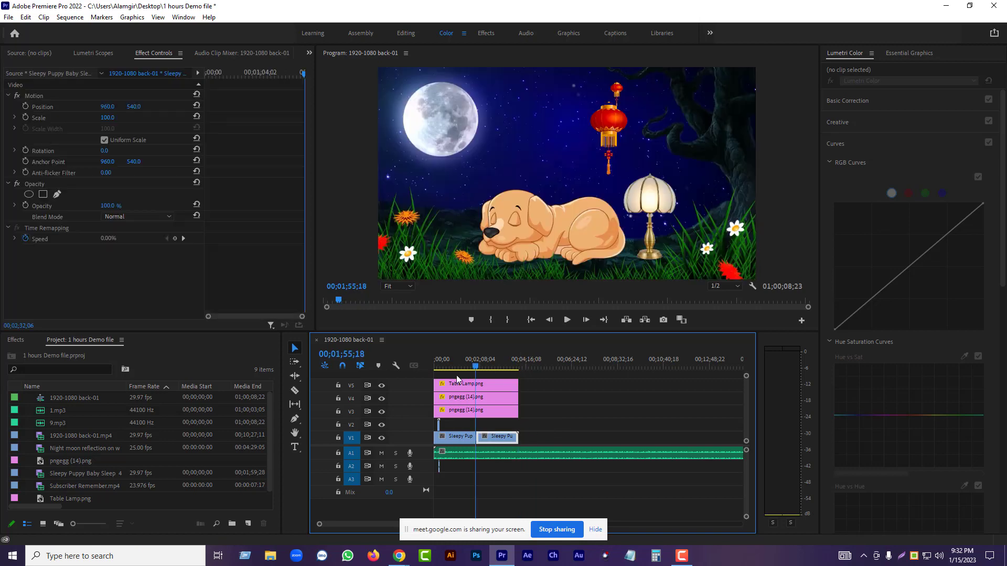
pyautogui.click(567, 321)
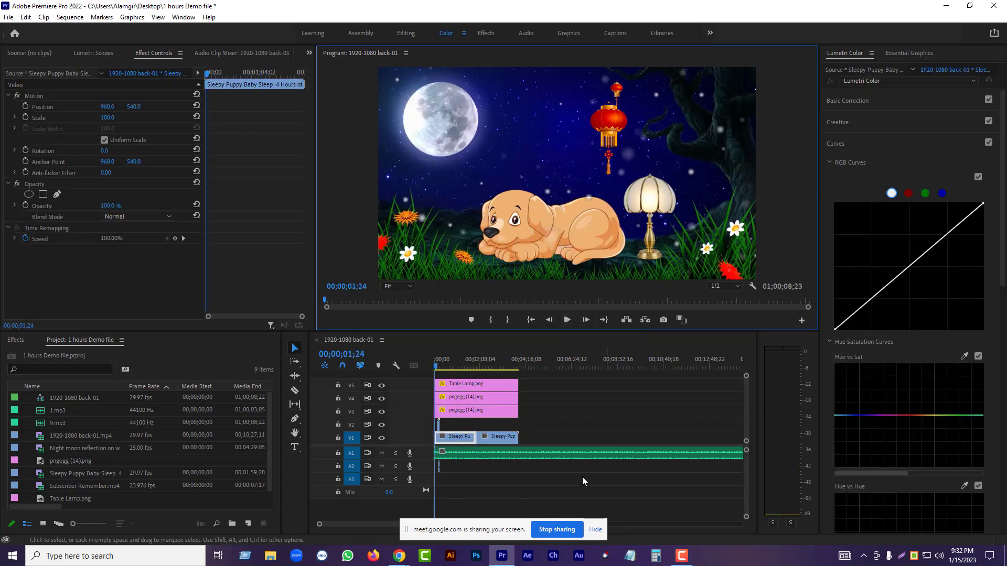
pyautogui.click(548, 454)
pyautogui.press('Delete')
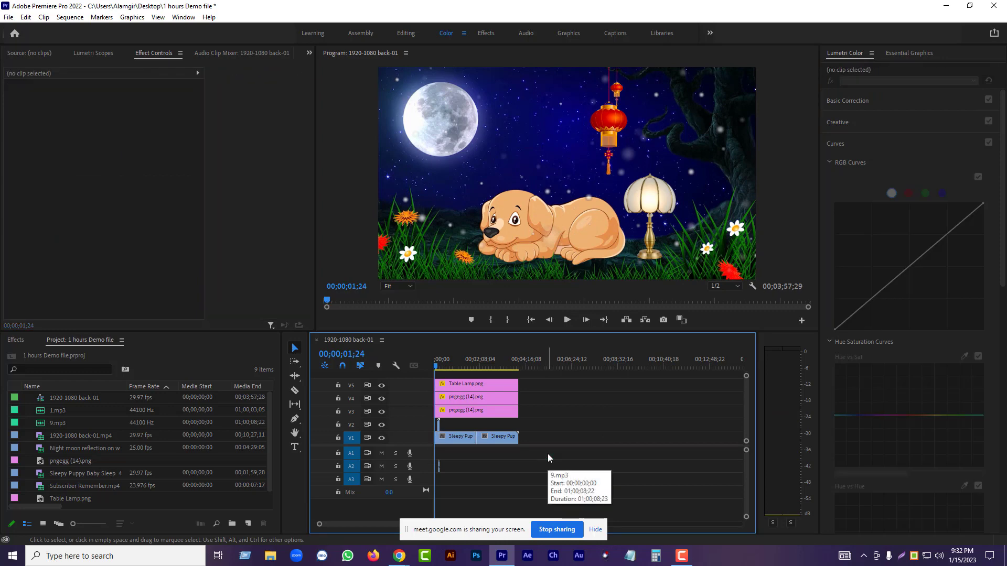
# Import audio file 10 from the "20 music" folder inside "Lullaby Music for Baby No copyright" on the Adio (G:) drive.
pyautogui.scroll(-1, 78, 458)
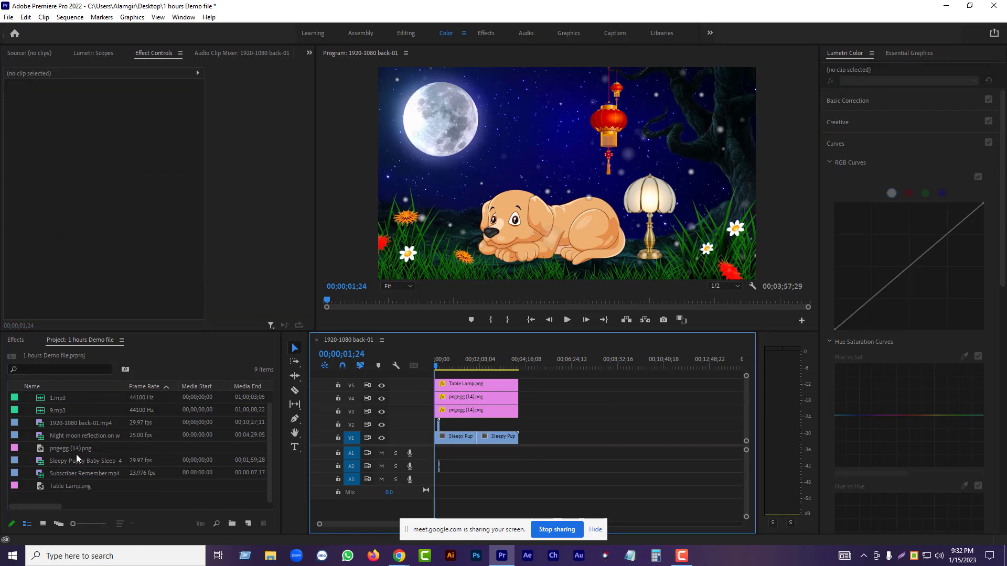
pyautogui.rightClick(84, 498)
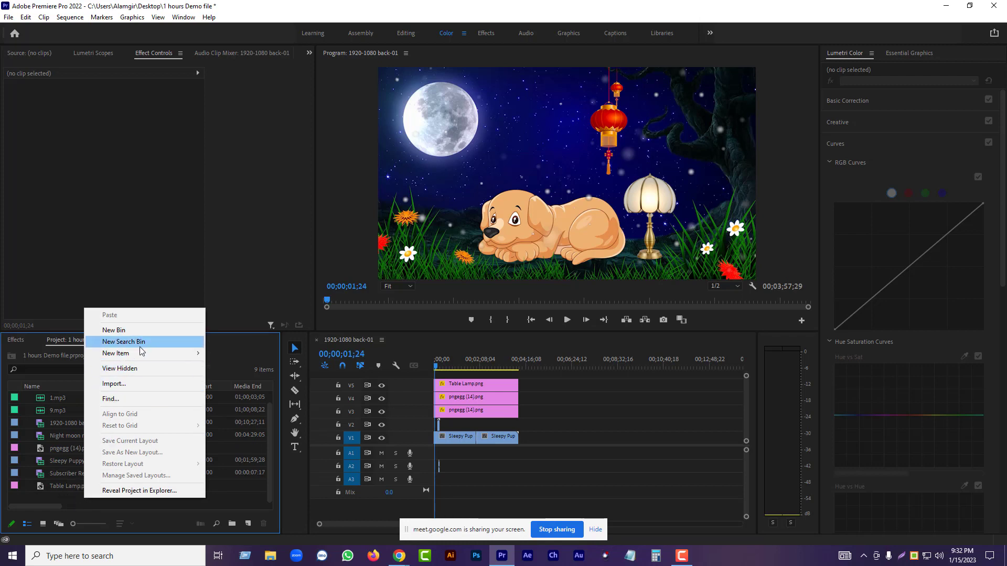
pyautogui.click(115, 384)
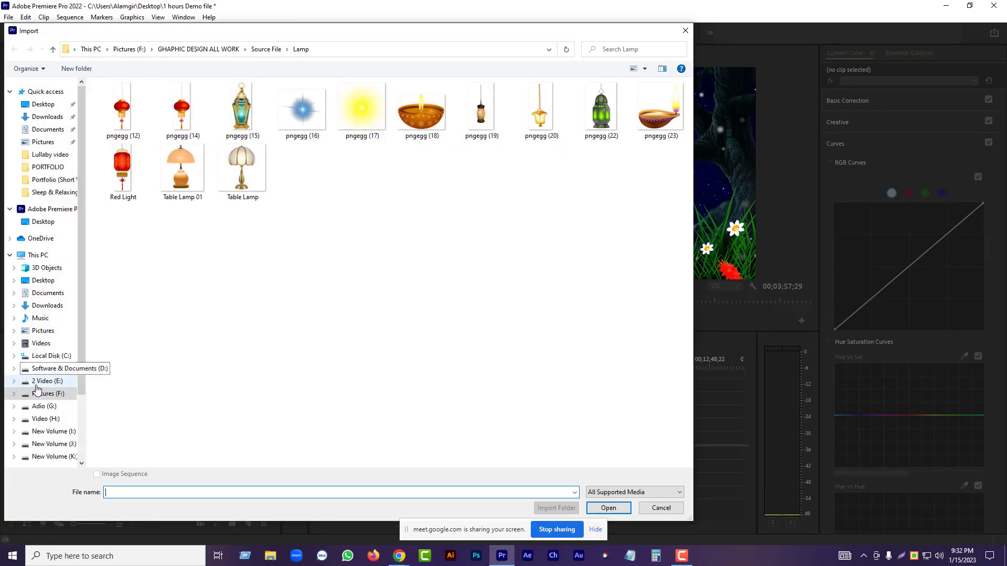
pyautogui.click(52, 411)
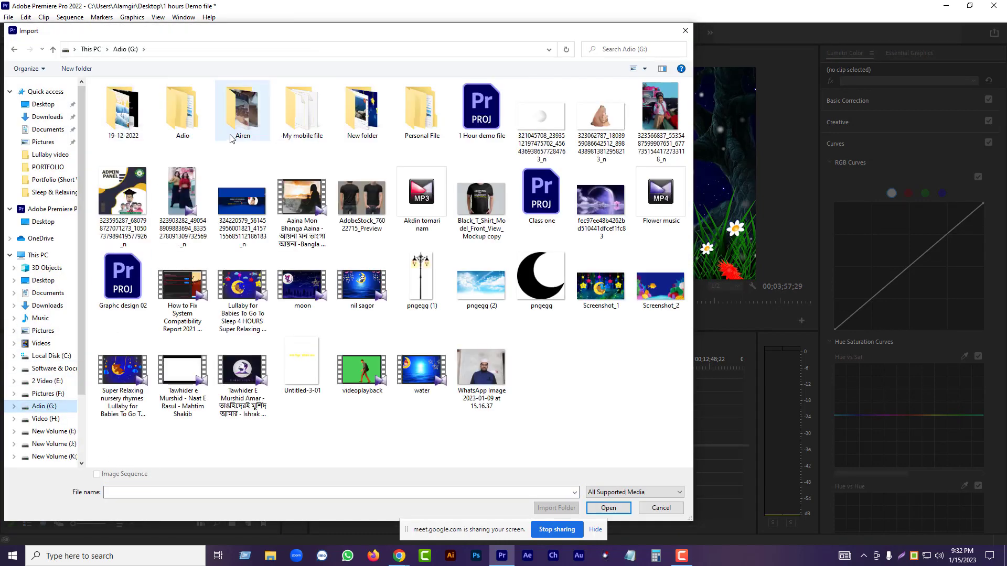
pyautogui.doubleClick(181, 119)
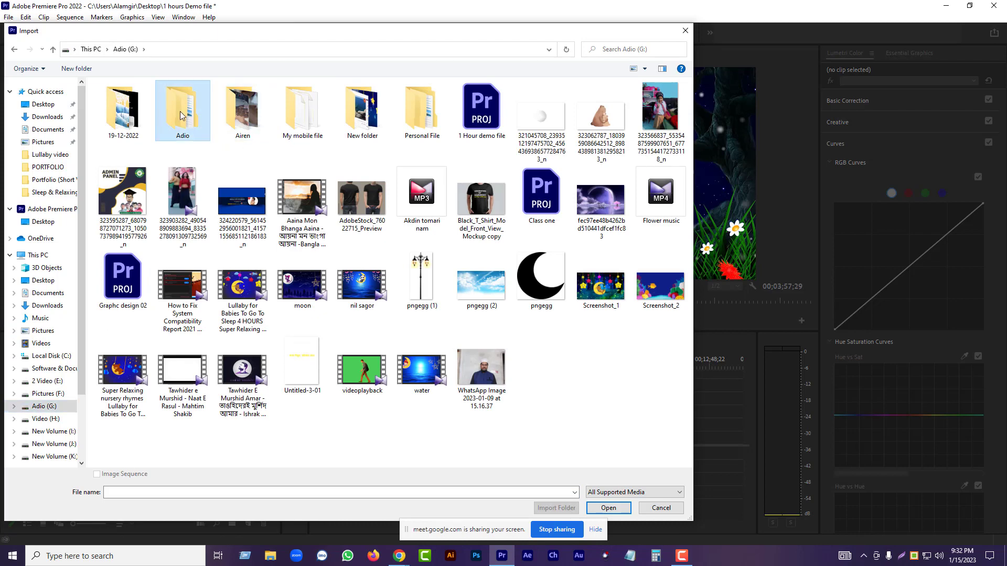
pyautogui.click(160, 136)
pyautogui.doubleClick(160, 136)
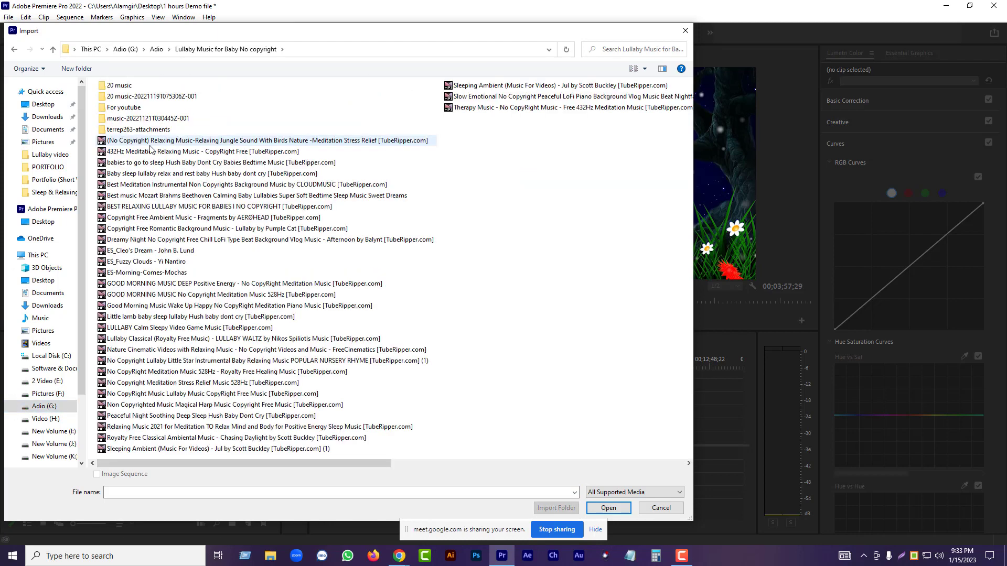
pyautogui.doubleClick(133, 99)
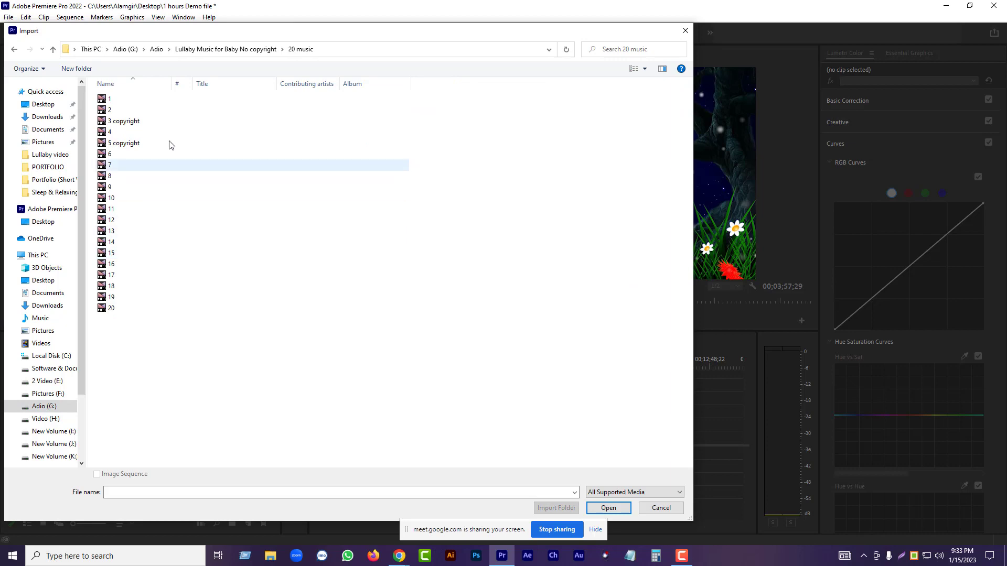
pyautogui.click(118, 197)
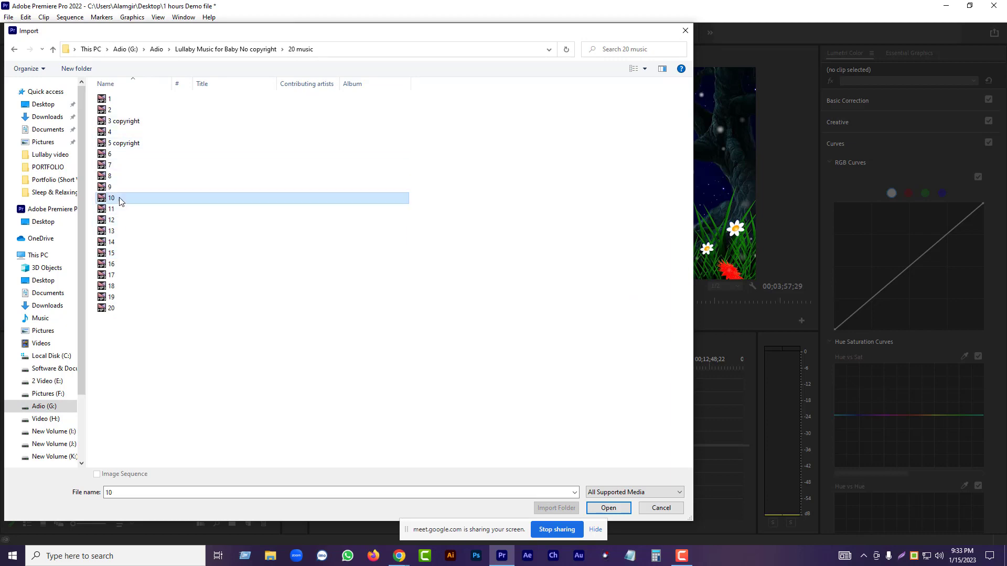
pyautogui.click(607, 508)
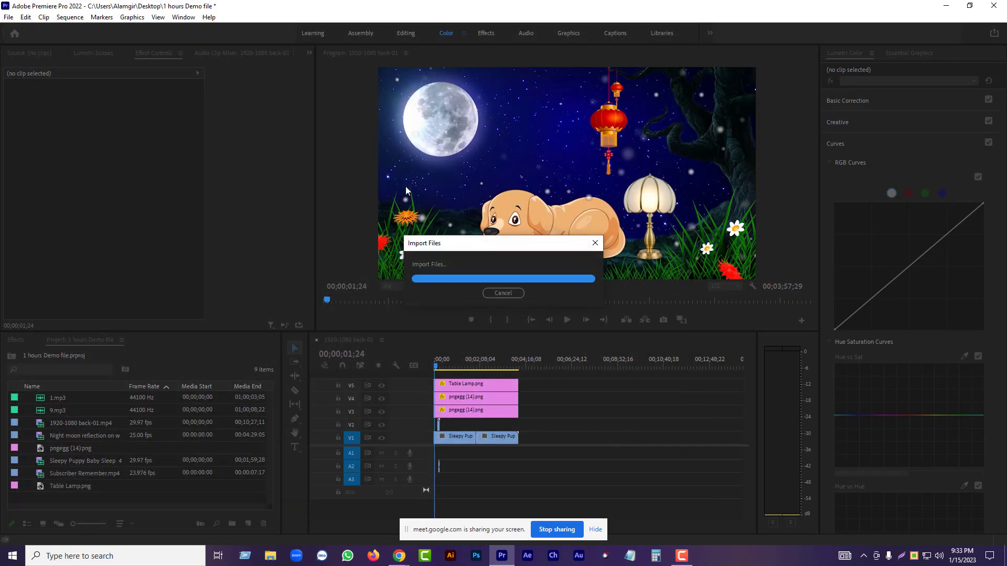
# Place 10.mp3 at the start of A1 and play back the opening seconds of the sequence.
pyautogui.moveTo(57, 489); pyautogui.dragTo(437, 453)
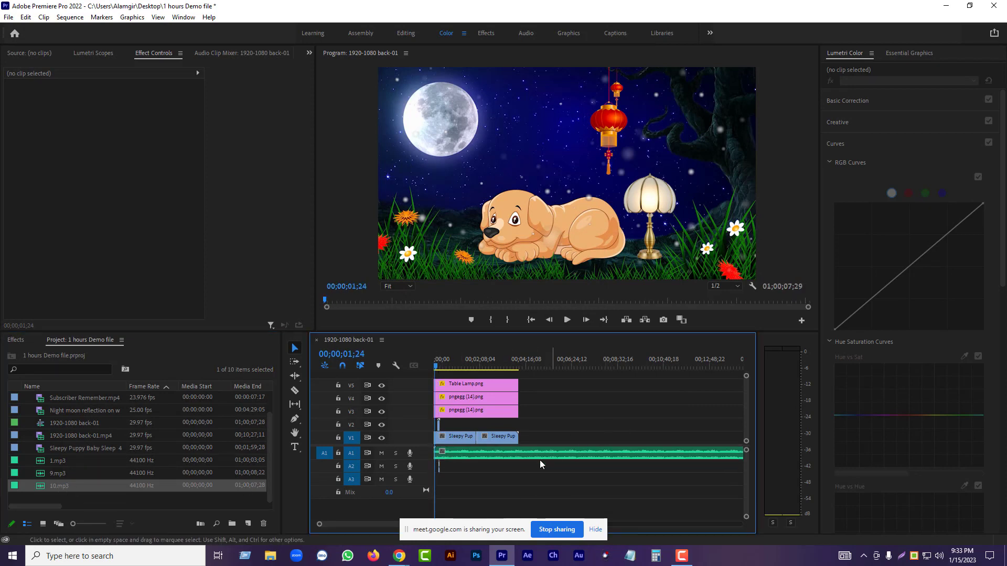
pyautogui.click(567, 321)
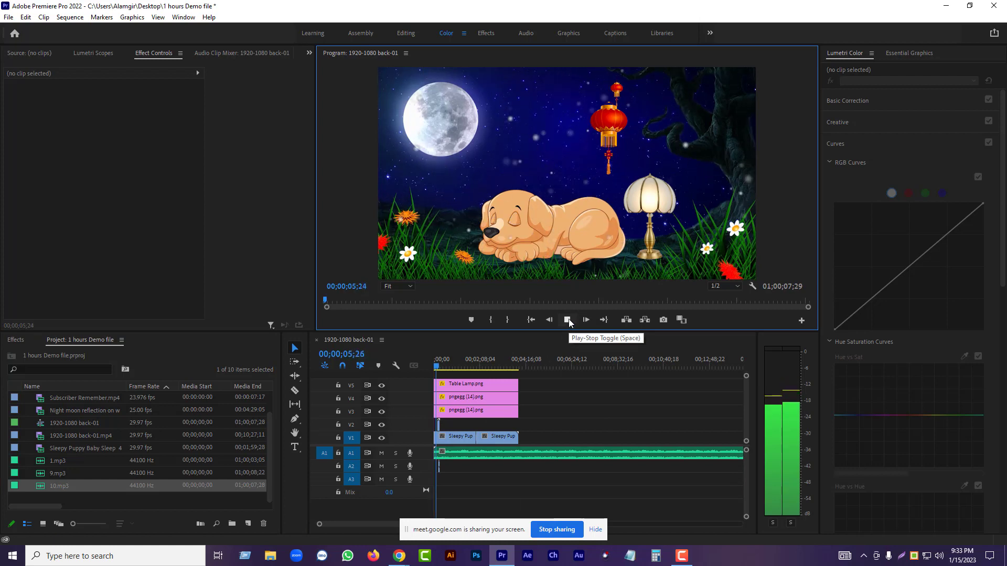
pyautogui.click(569, 319)
# Set the playhead exactly at the end of the video and image clips, at 00;03;57;29.
pyautogui.click(439, 370)
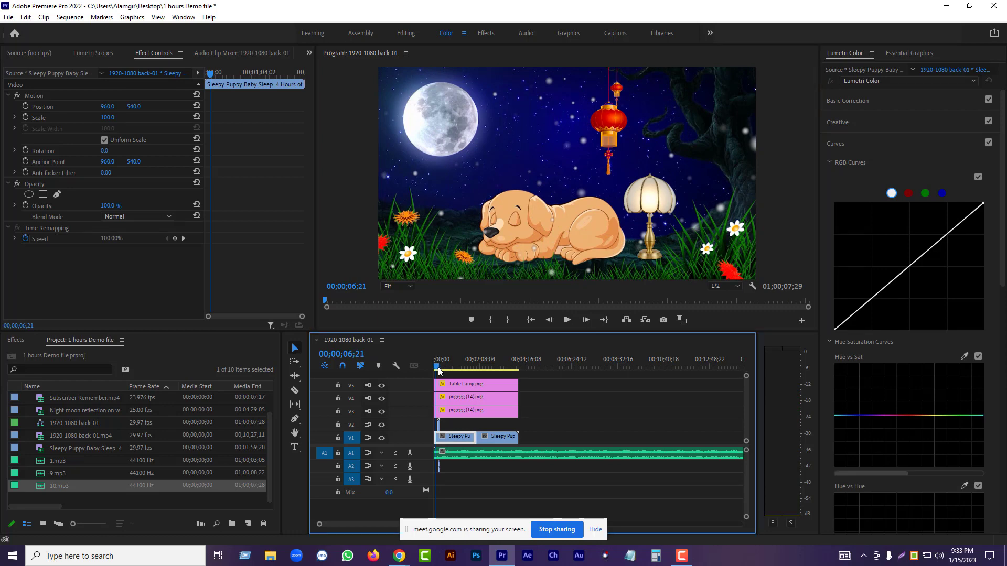
pyautogui.moveTo(438, 370); pyautogui.dragTo(520, 373)
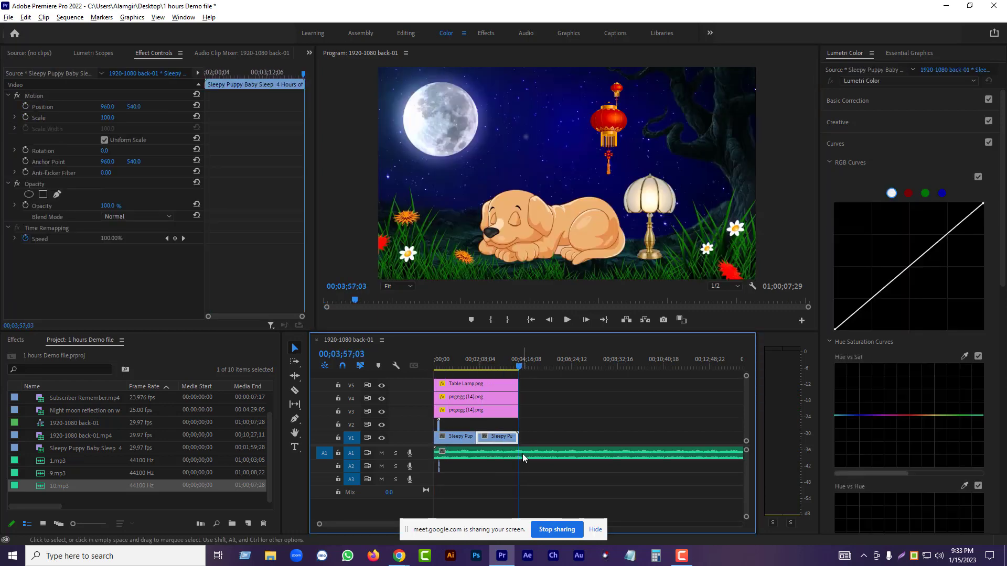
pyautogui.press('=')
pyautogui.press('=')
pyautogui.press('=')
pyautogui.press('=')
pyautogui.press('=')
pyautogui.press('=')
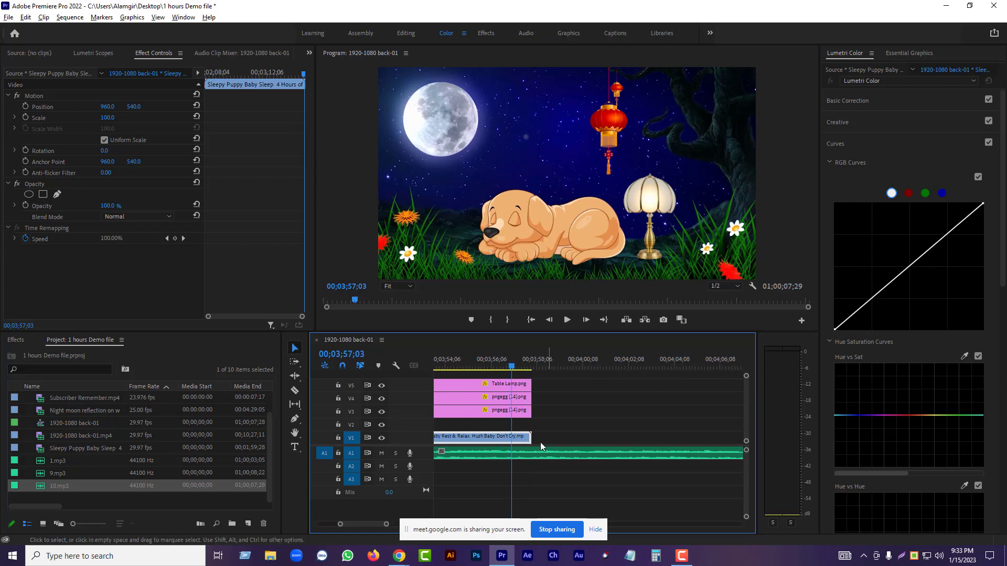
pyautogui.press('=')
pyautogui.press('=')
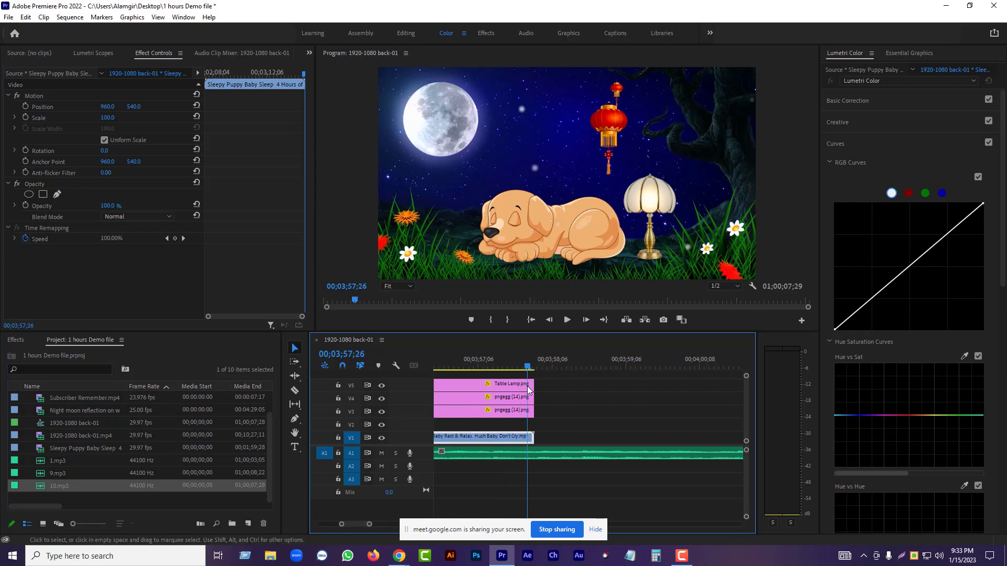
pyautogui.press('Down')
pyautogui.press('Left')
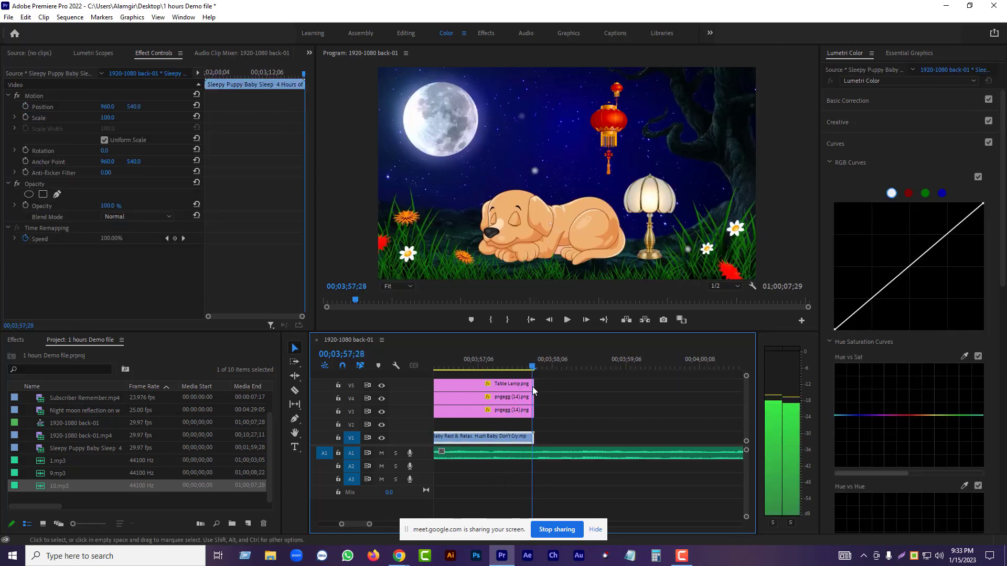
pyautogui.press('Right')
pyautogui.press('=')
pyautogui.press('=')
pyautogui.press('=')
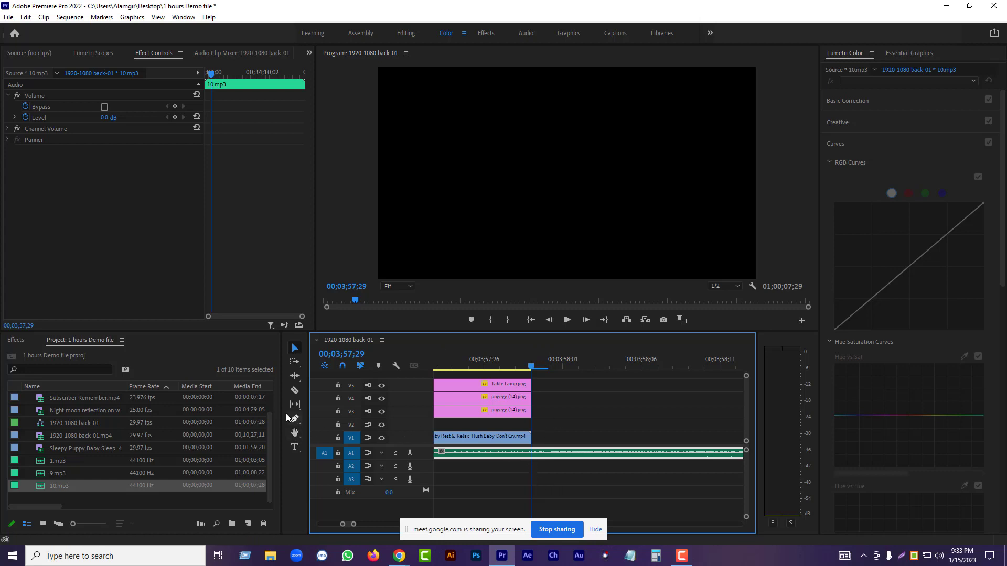
# Split 10.mp3 on A1 at the end of the picture clips, 00;03;57;29, and delete the part after the cut.
pyautogui.click(295, 391)
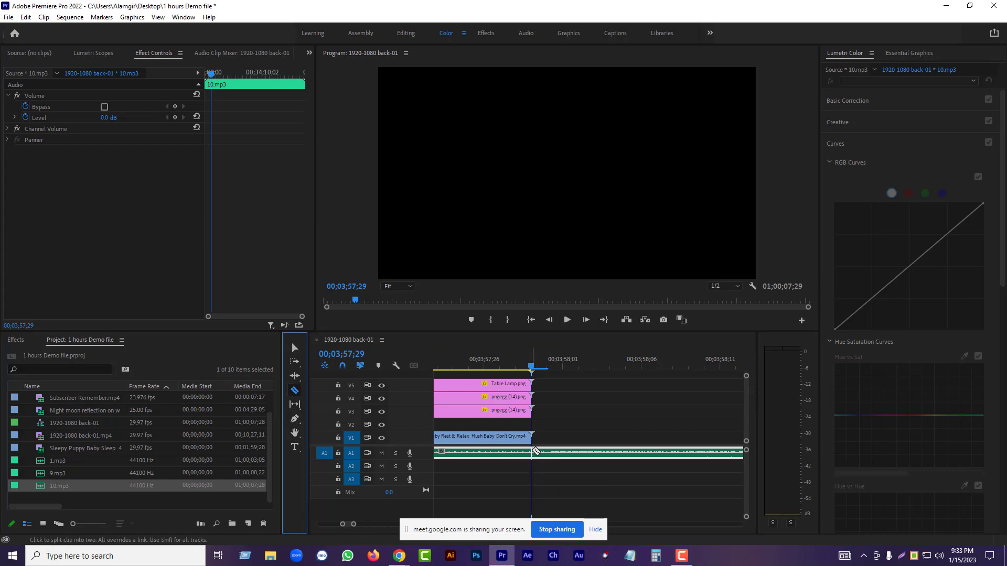
pyautogui.click(533, 452)
pyautogui.click(295, 348)
pyautogui.click(609, 452)
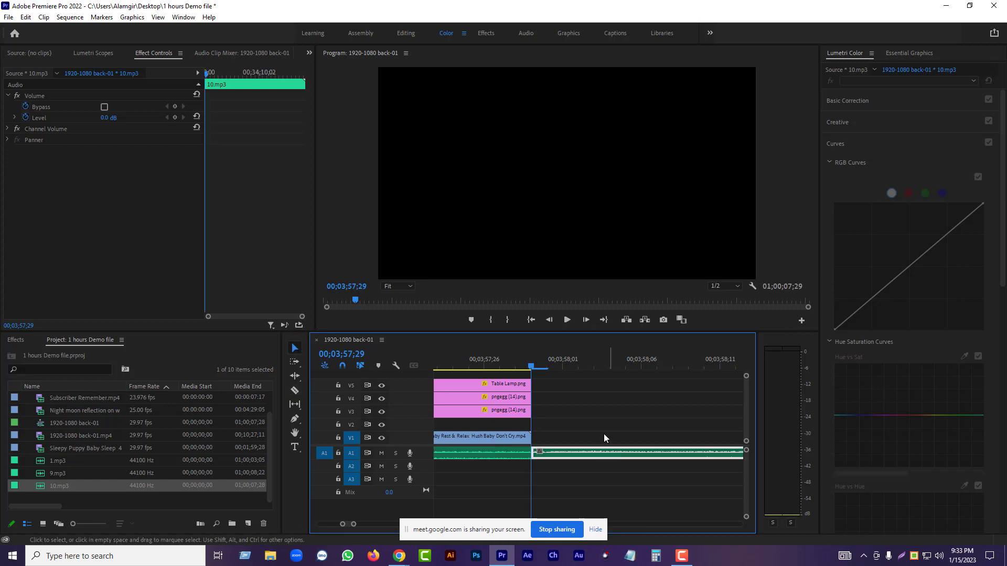
pyautogui.press('Delete')
# Duplicate the trimmed 10.mp3 clip on A1 directly after the original, starting at 00;03;57;29.
pyautogui.click(484, 455)
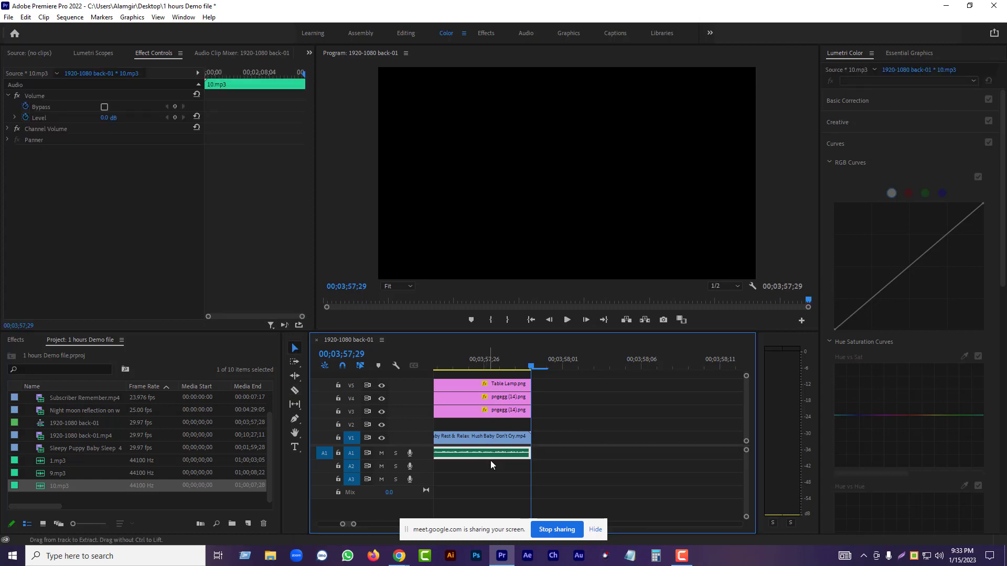
pyautogui.hotkey('ctrl', 'z')
pyautogui.press('End')
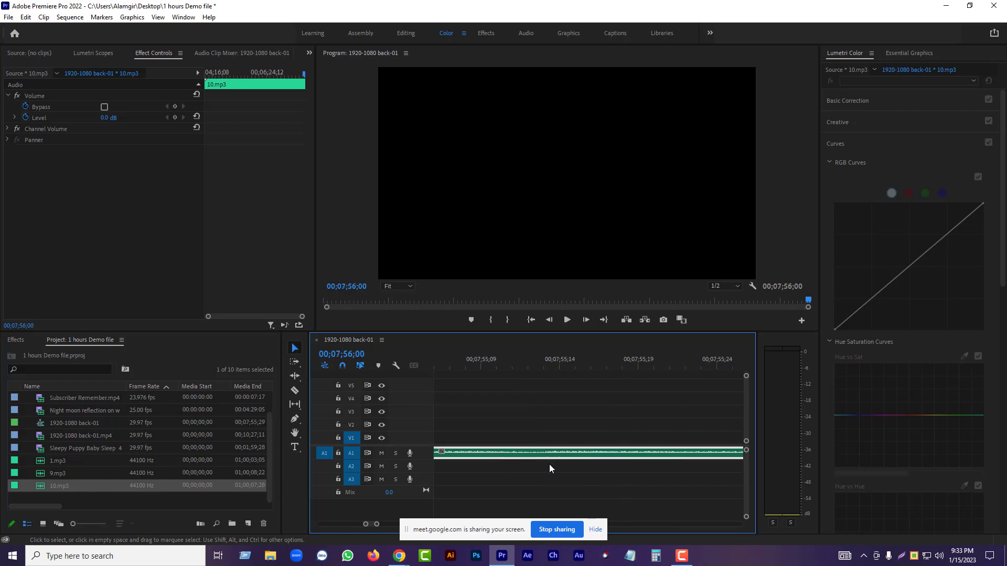
# Expand audio track A1 to show the waveforms where the two 10.mp3 clips meet.
pyautogui.scroll(5, 549, 465)
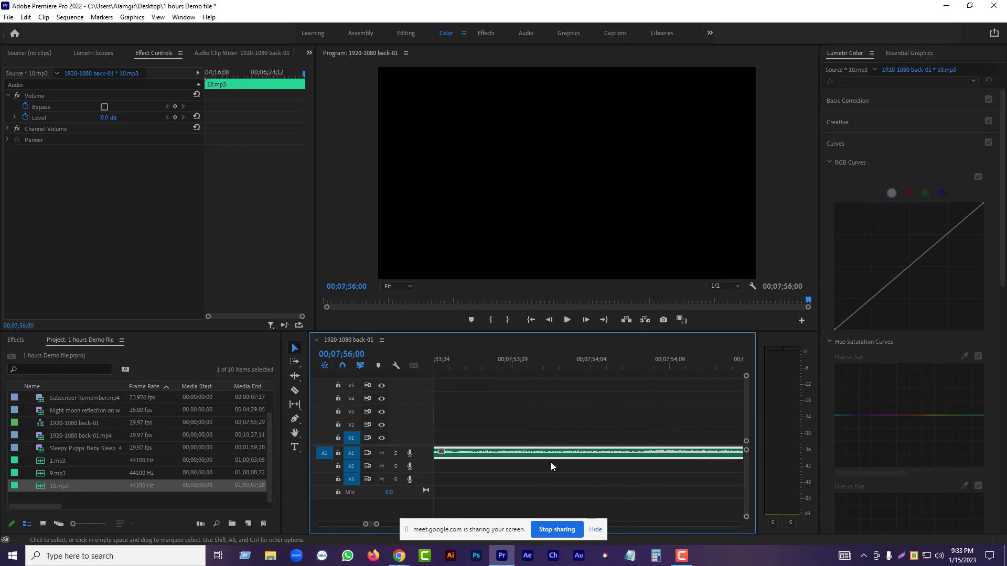
pyautogui.scroll(-3, 458, 496)
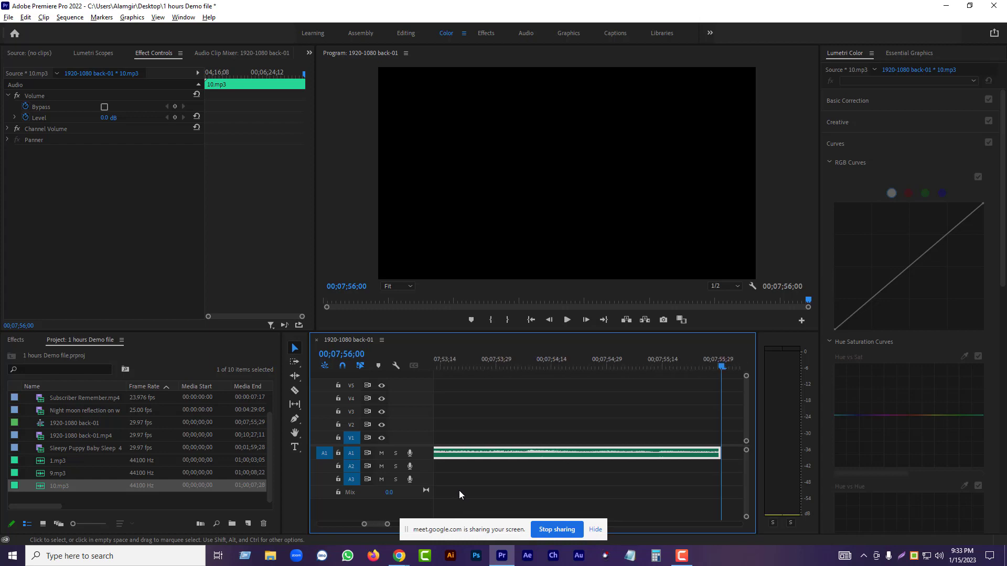
pyautogui.scroll(-6, 459, 489)
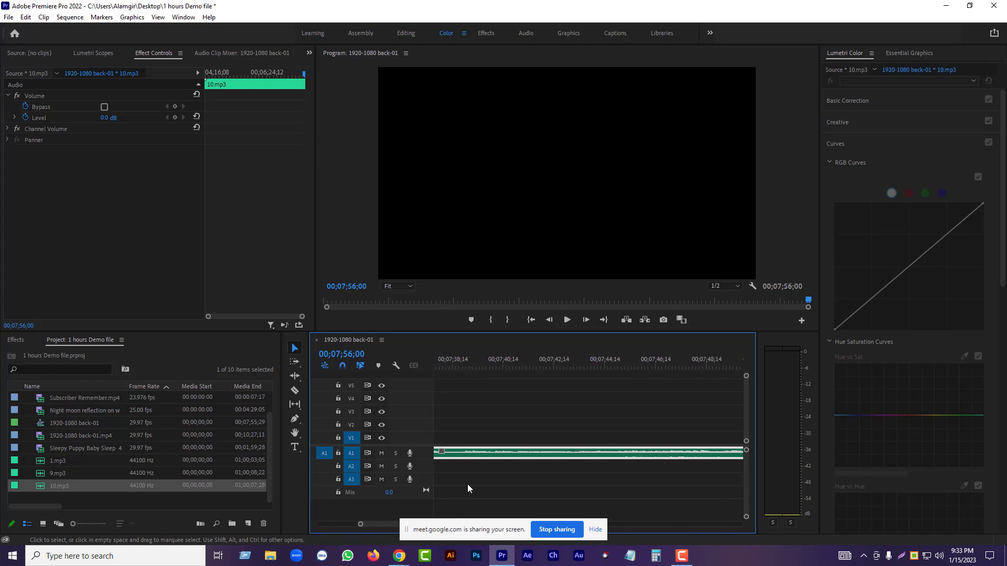
pyautogui.scroll(-6, 468, 483)
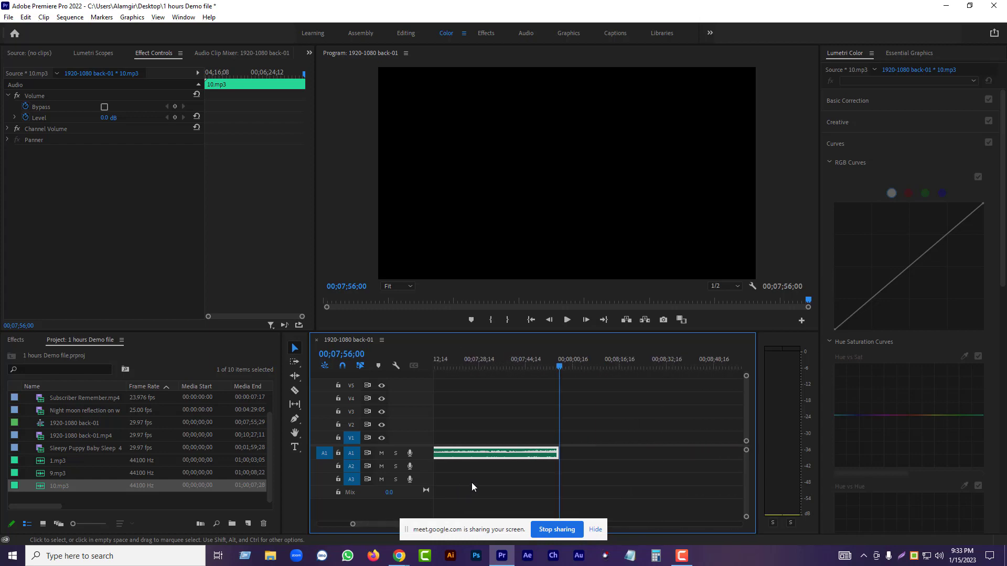
pyautogui.scroll(-5, 471, 483)
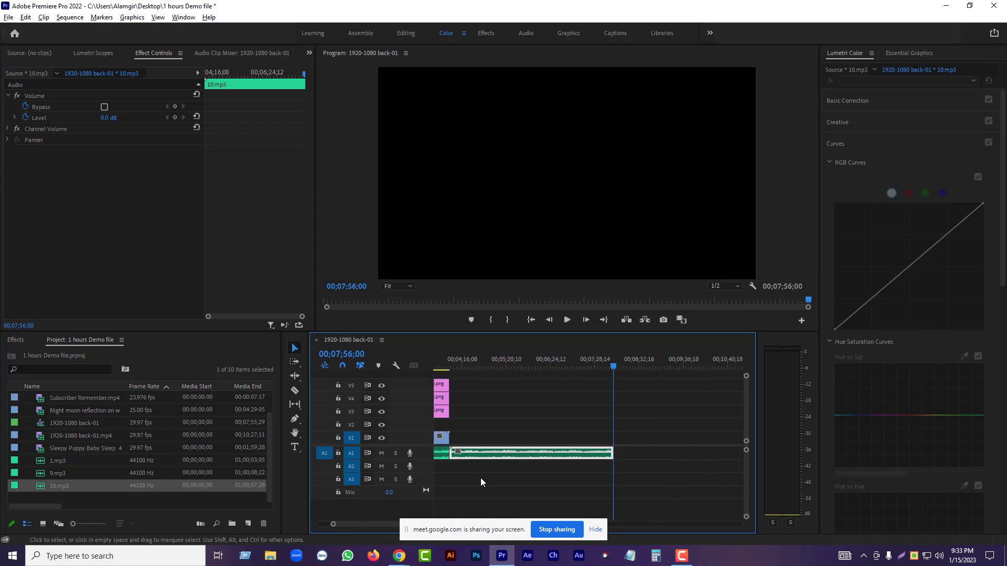
pyautogui.scroll(-3, 480, 478)
pyautogui.scroll(10, 503, 455)
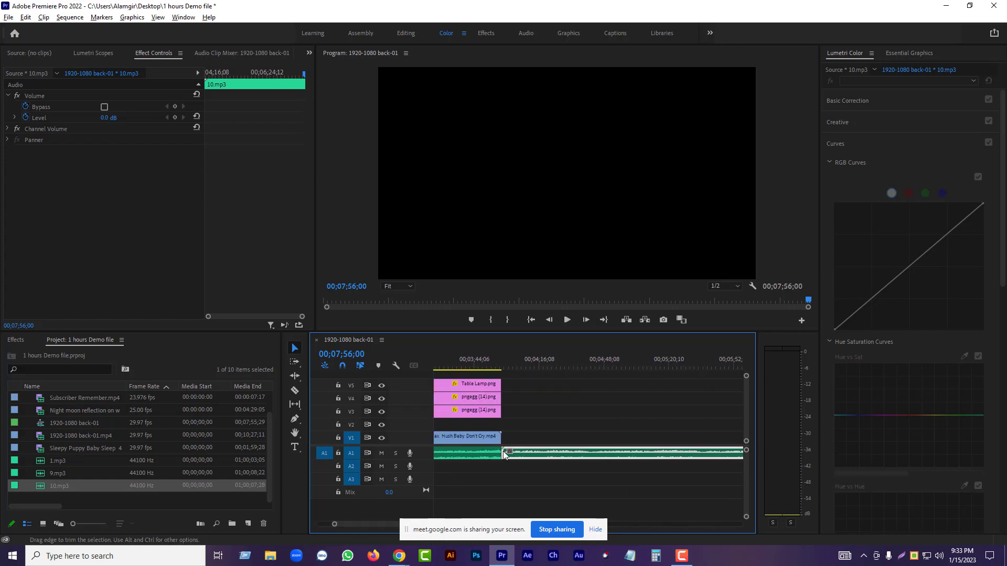
pyautogui.scroll(3, 472, 455)
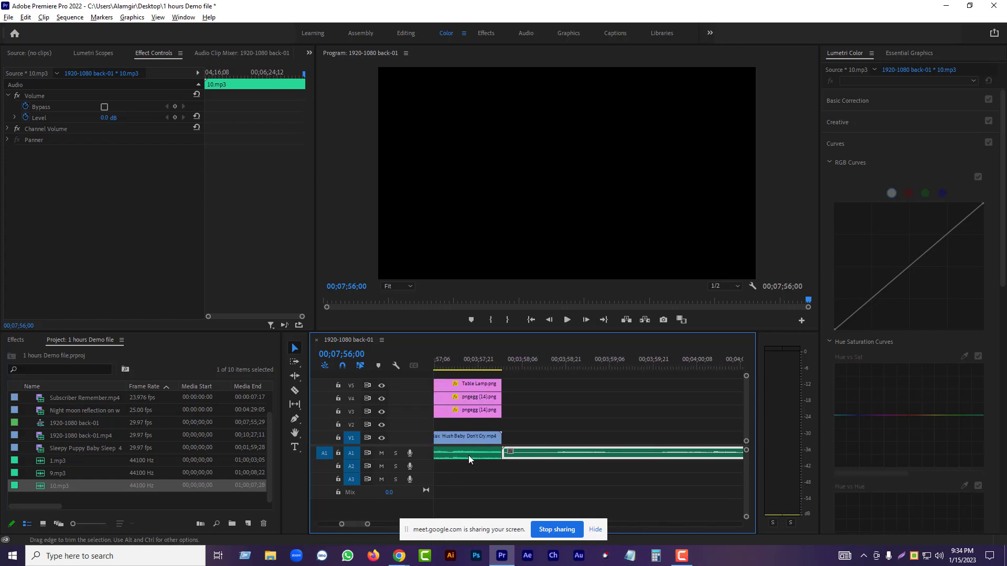
pyautogui.scroll(5, 425, 453)
pyautogui.scroll(4, 426, 452)
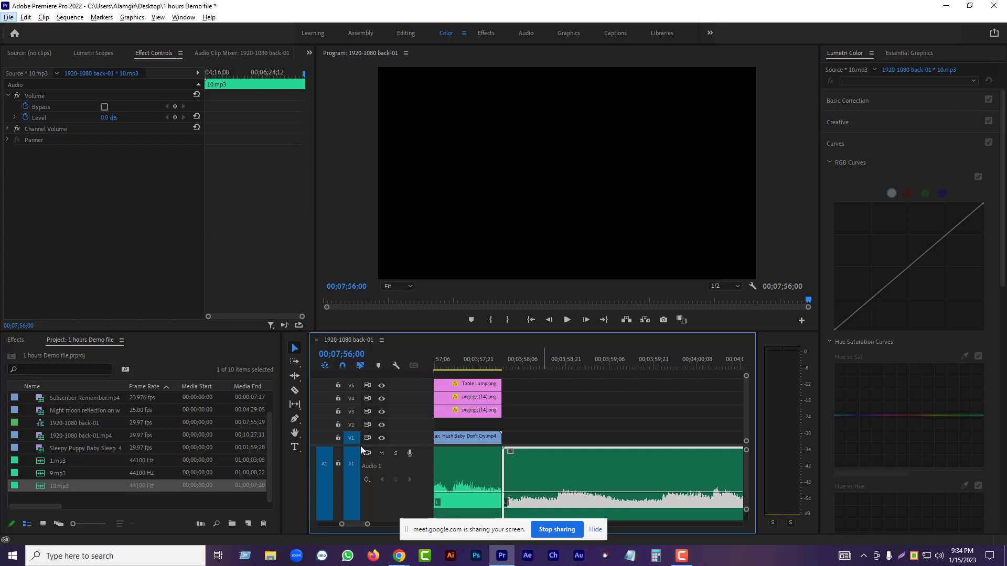
pyautogui.moveTo(424, 446); pyautogui.dragTo(424, 413)
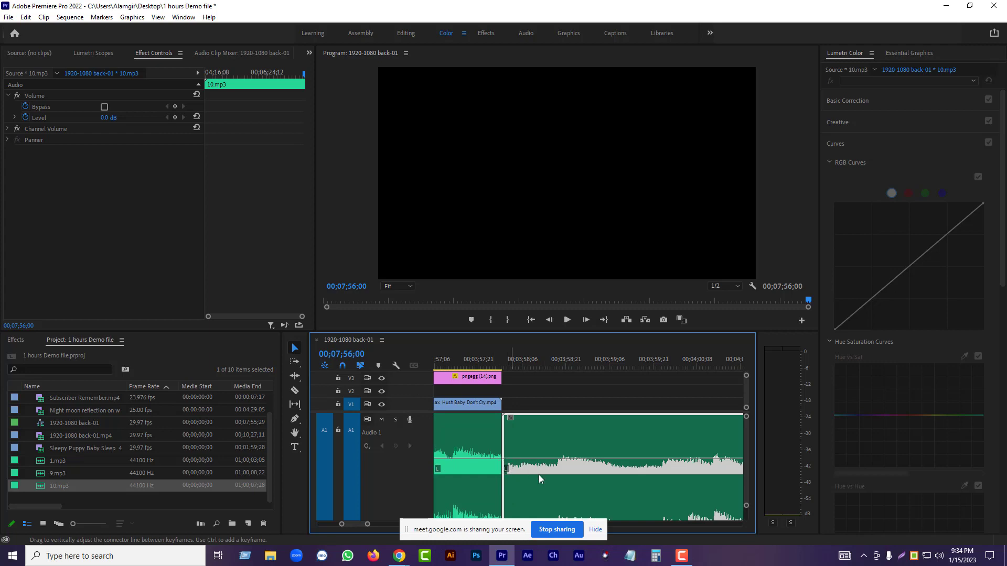
pyautogui.scroll(1, 506, 469)
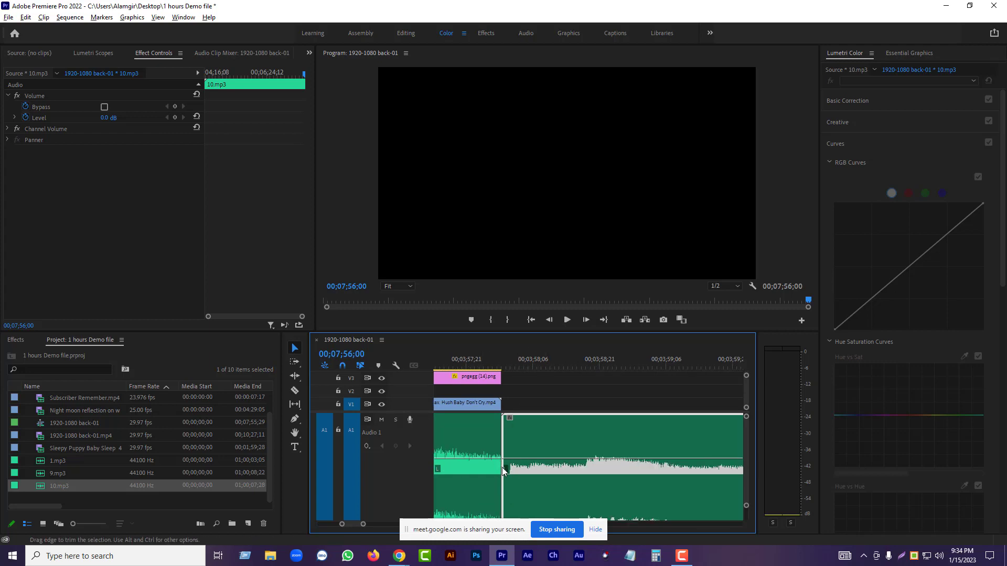
# Add a volume Level keyframe to the first 10.mp3 clip at 00;03;56;22, shortly before its end.
pyautogui.press('alt')
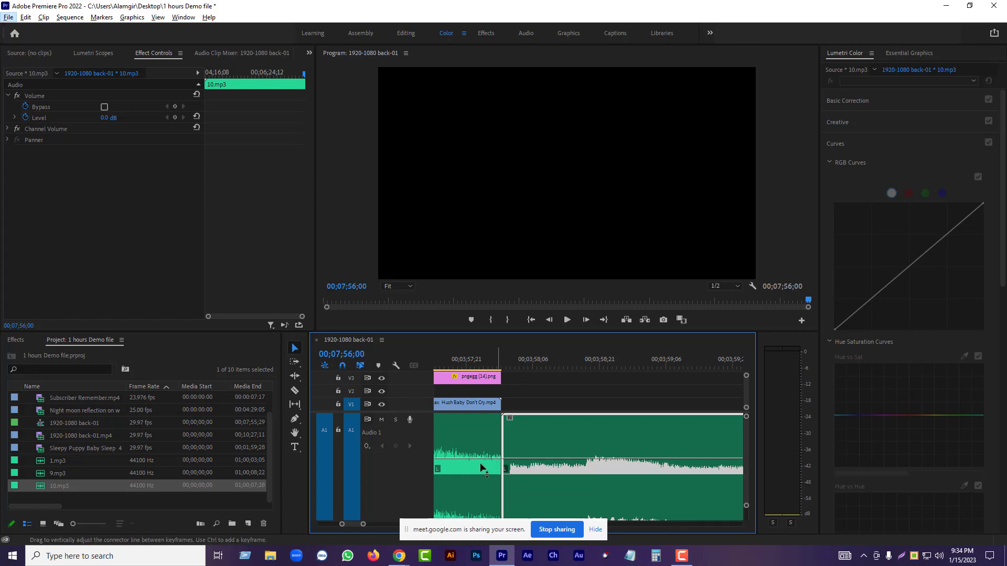
pyautogui.click(475, 444)
pyautogui.scroll(3, 540, 458)
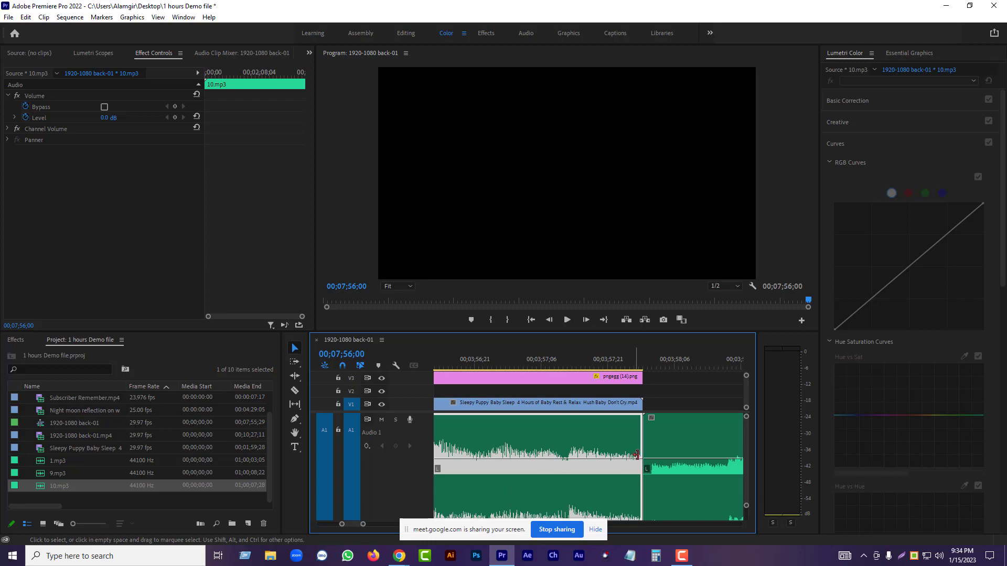
pyautogui.scroll(-2, 635, 456)
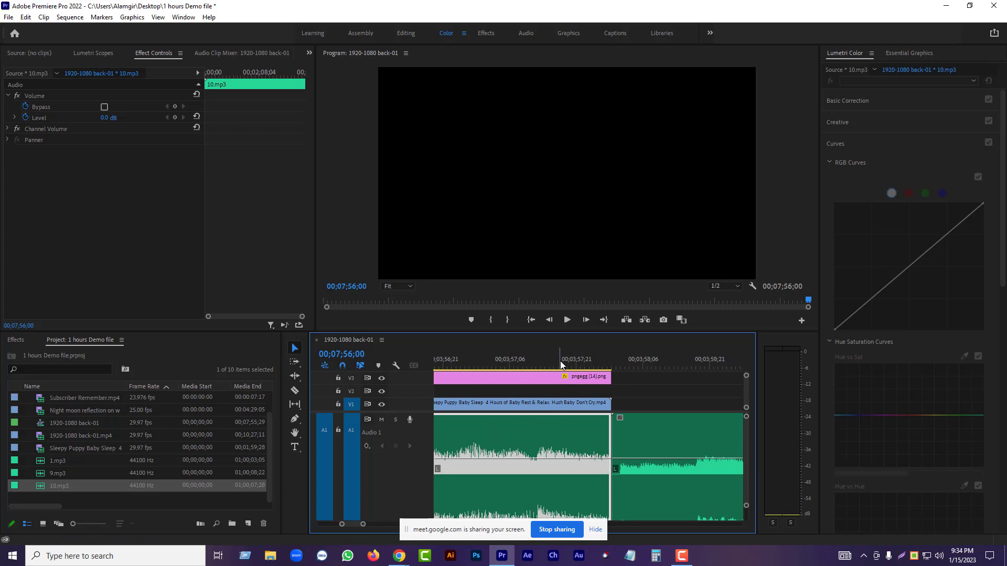
pyautogui.moveTo(560, 365); pyautogui.dragTo(612, 377)
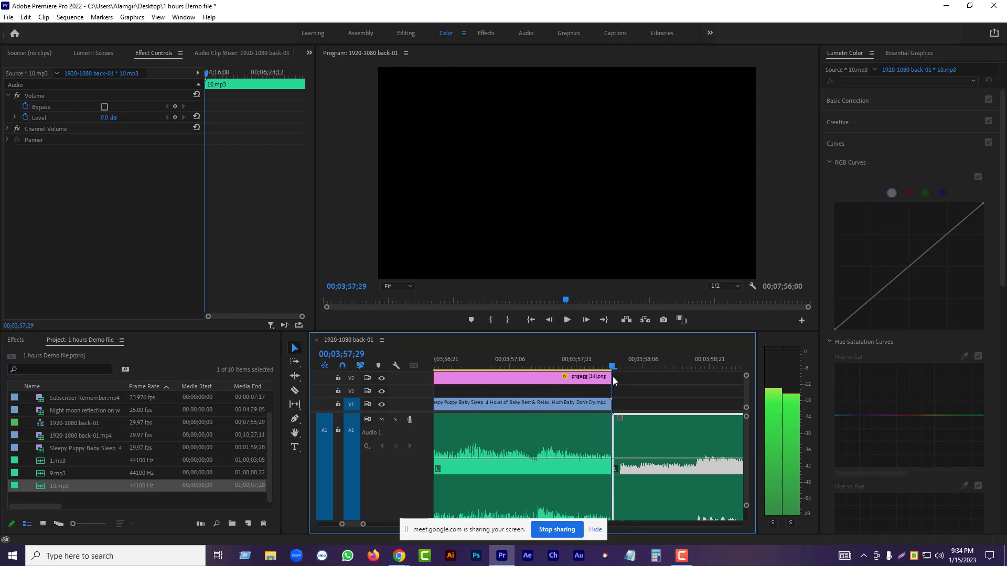
pyautogui.moveTo(612, 376); pyautogui.dragTo(479, 383)
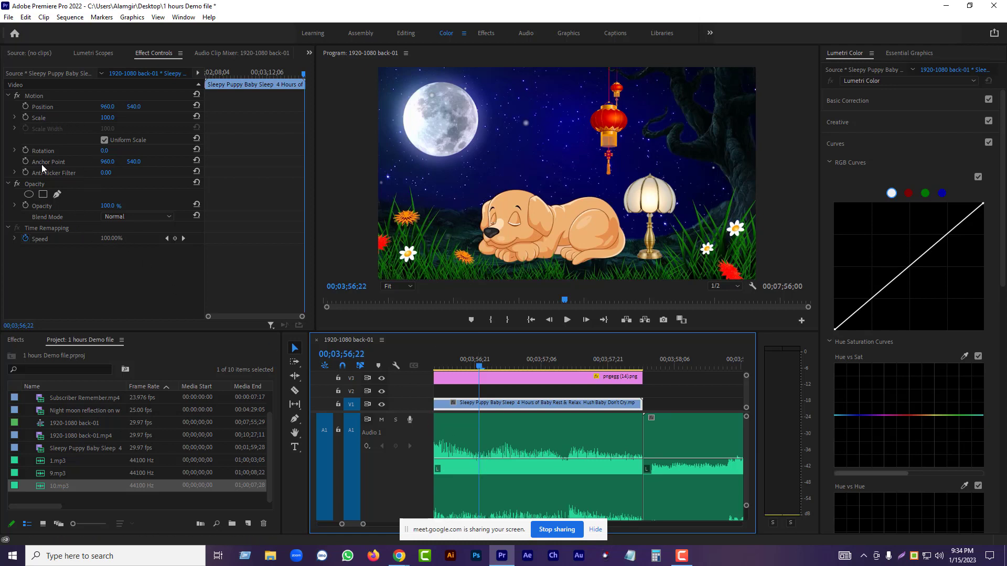
pyautogui.click(510, 422)
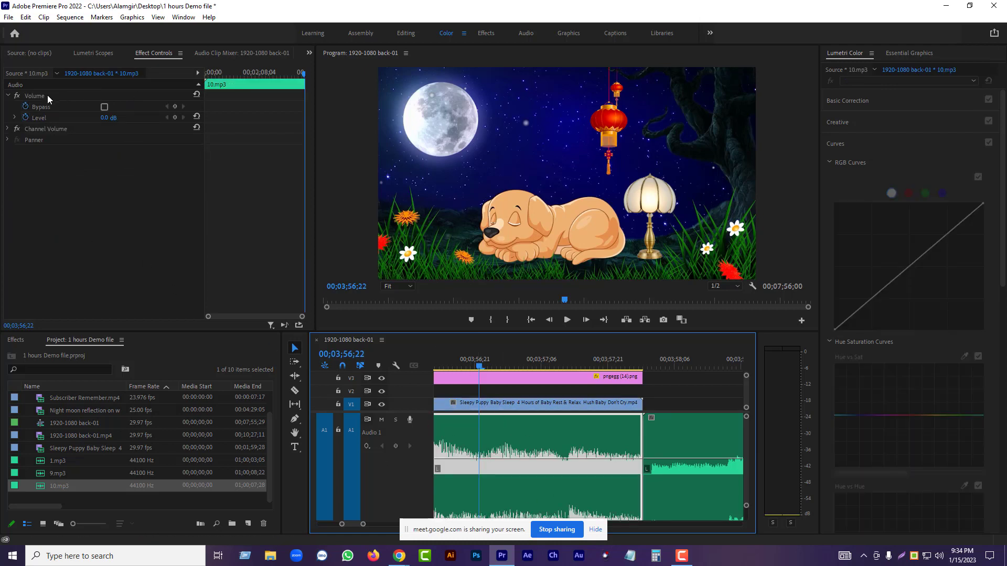
pyautogui.click(175, 117)
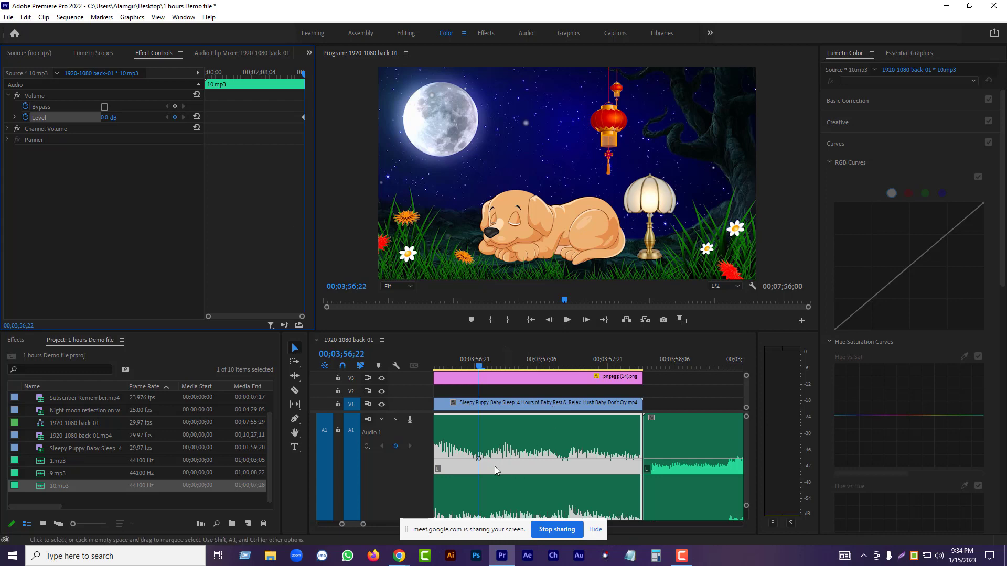
# Add a second Level keyframe at the first 10.mp3 clip's end, 00;03;57;29, and lower it to -2.2 dB.
pyautogui.click(490, 371)
pyautogui.moveTo(490, 370); pyautogui.dragTo(644, 375)
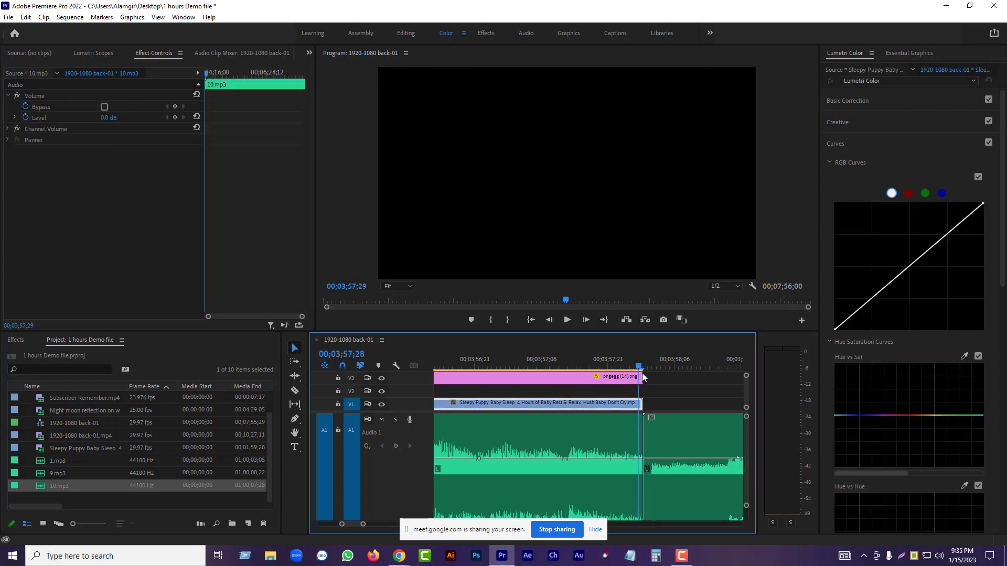
pyautogui.click(577, 454)
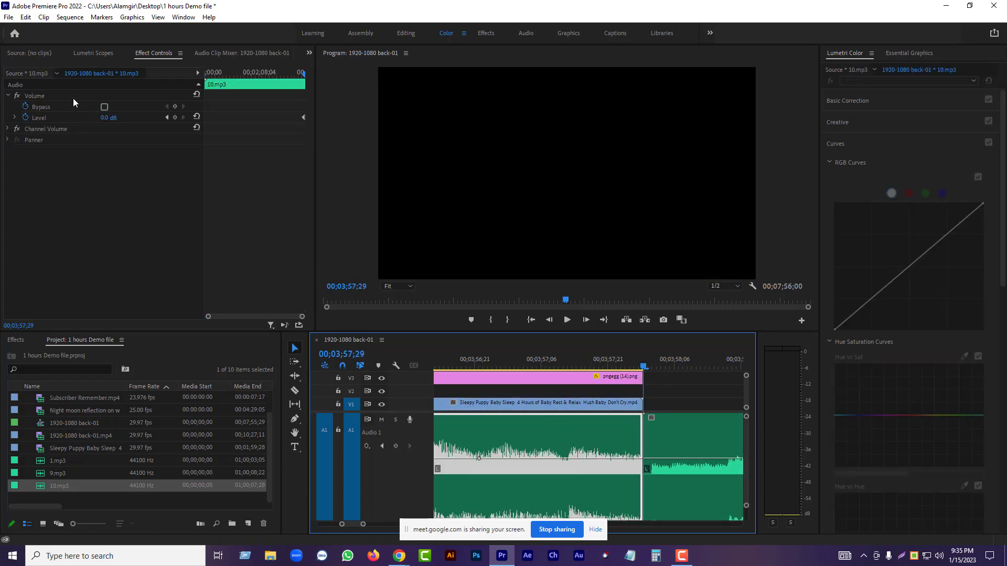
pyautogui.click(176, 117)
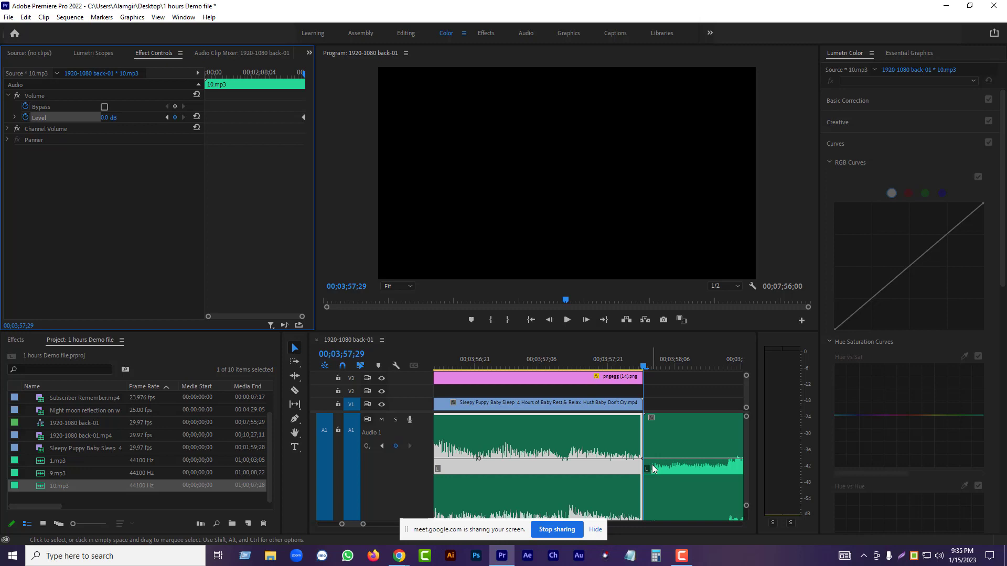
pyautogui.moveTo(644, 460); pyautogui.dragTo(643, 467)
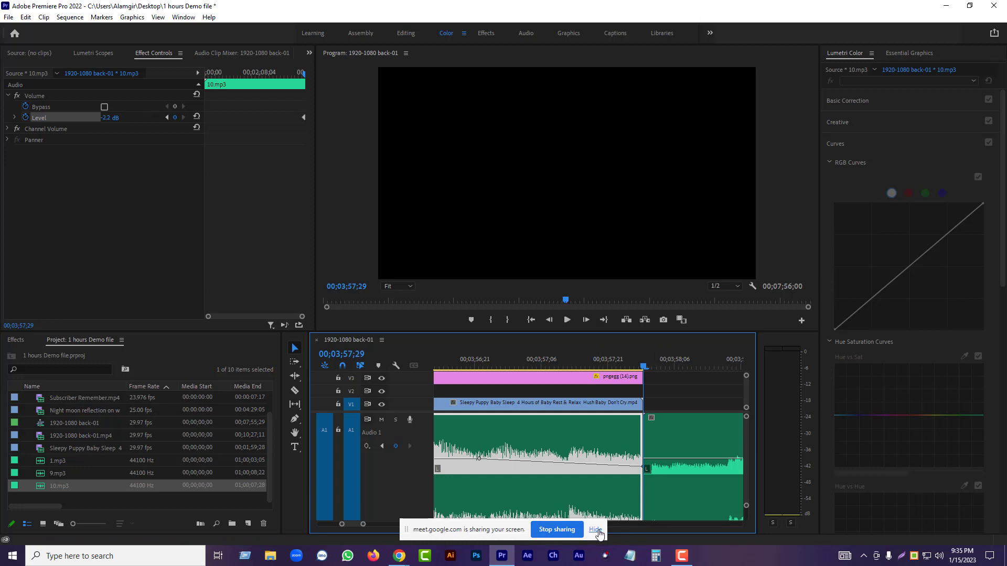
# Trim about one frame of silence from the start of the first 10.mp3 clip and place it back at the sequence start.
pyautogui.click(598, 532)
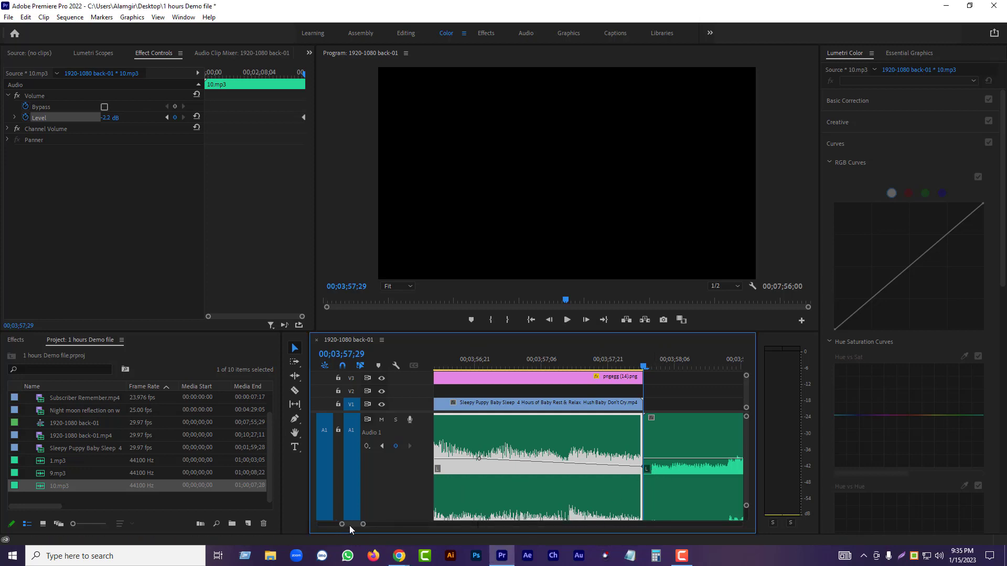
pyautogui.moveTo(349, 525); pyautogui.dragTo(277, 521)
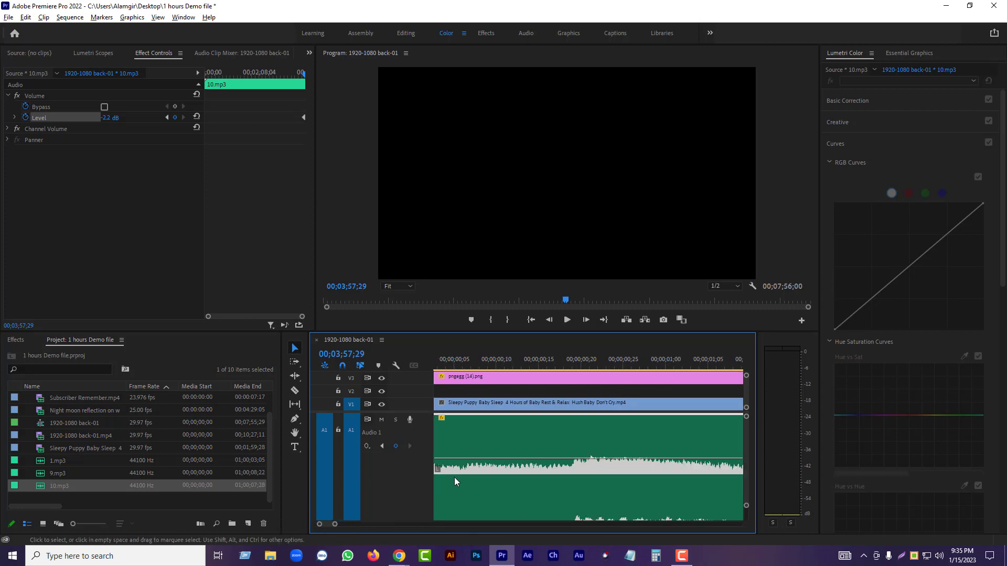
pyautogui.scroll(2, 454, 477)
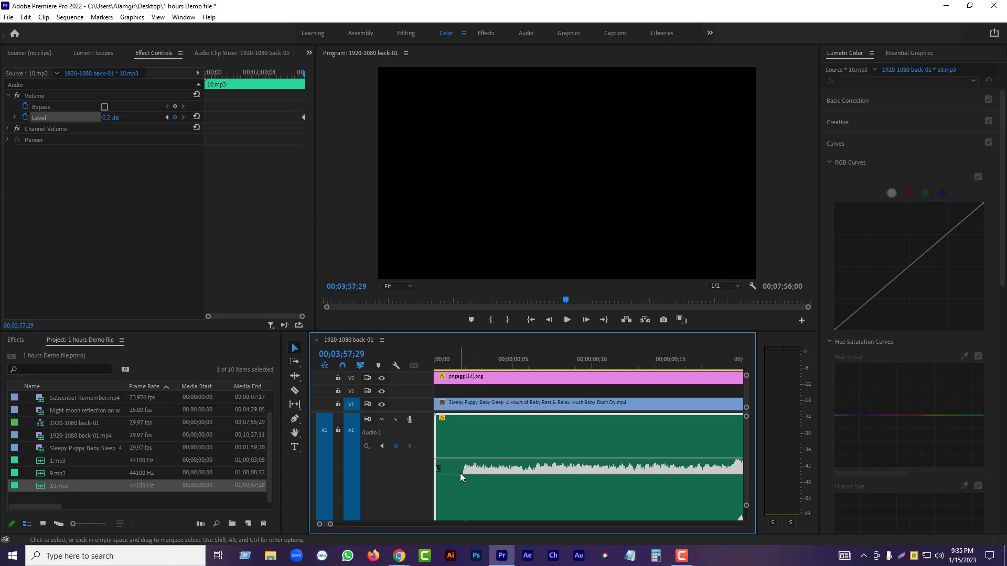
pyautogui.moveTo(437, 488); pyautogui.dragTo(461, 487)
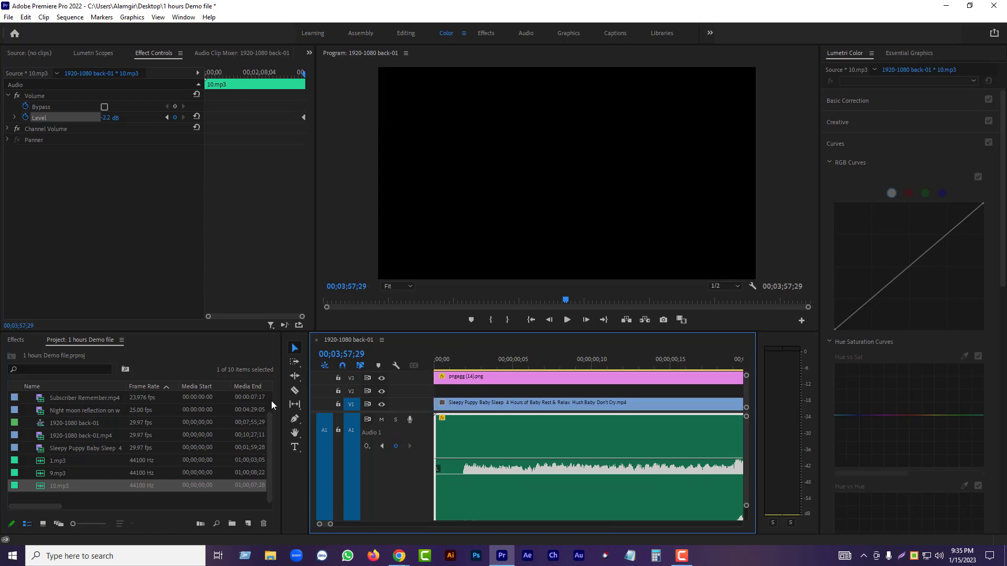
pyautogui.click(295, 390)
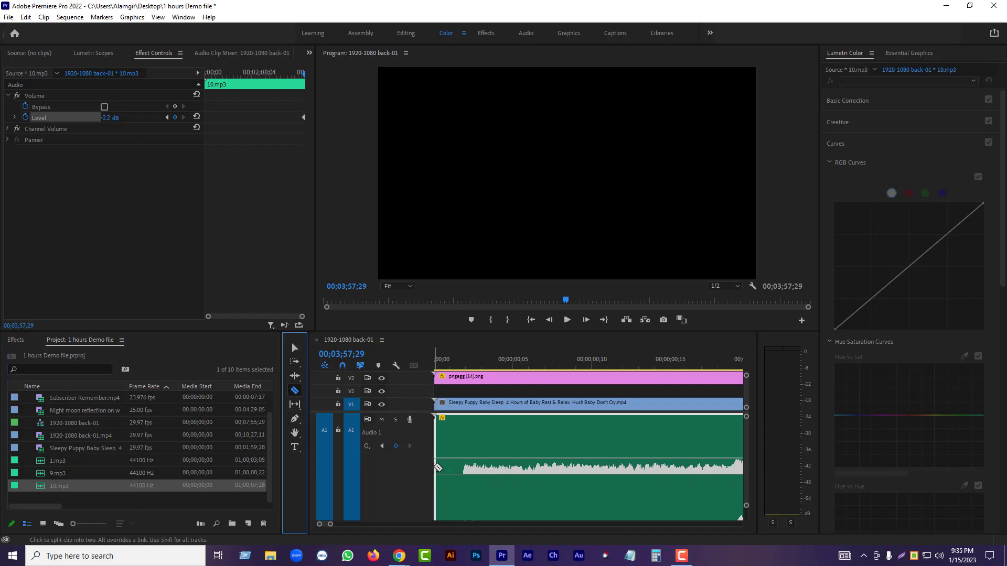
pyautogui.click(295, 348)
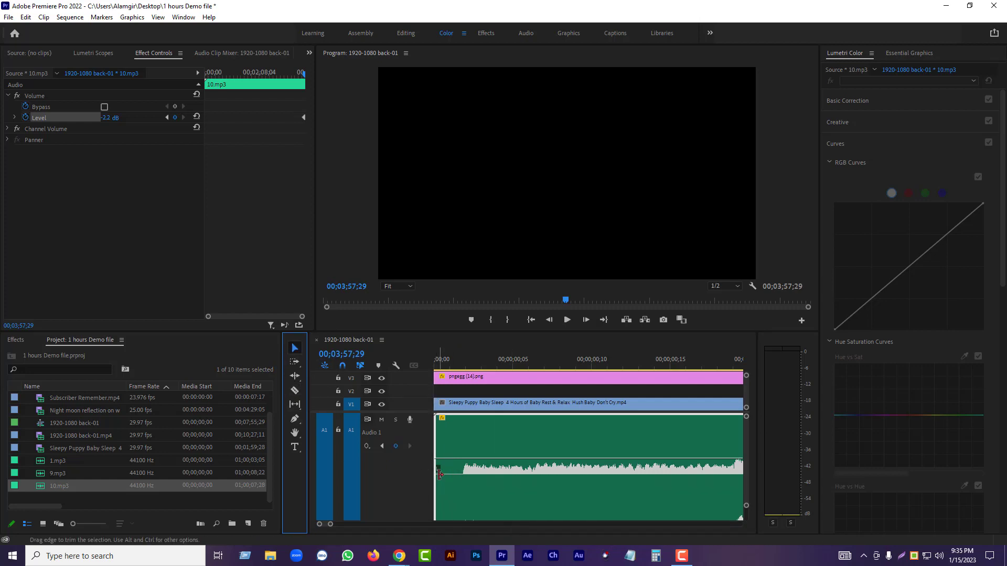
pyautogui.moveTo(440, 474); pyautogui.dragTo(461, 481)
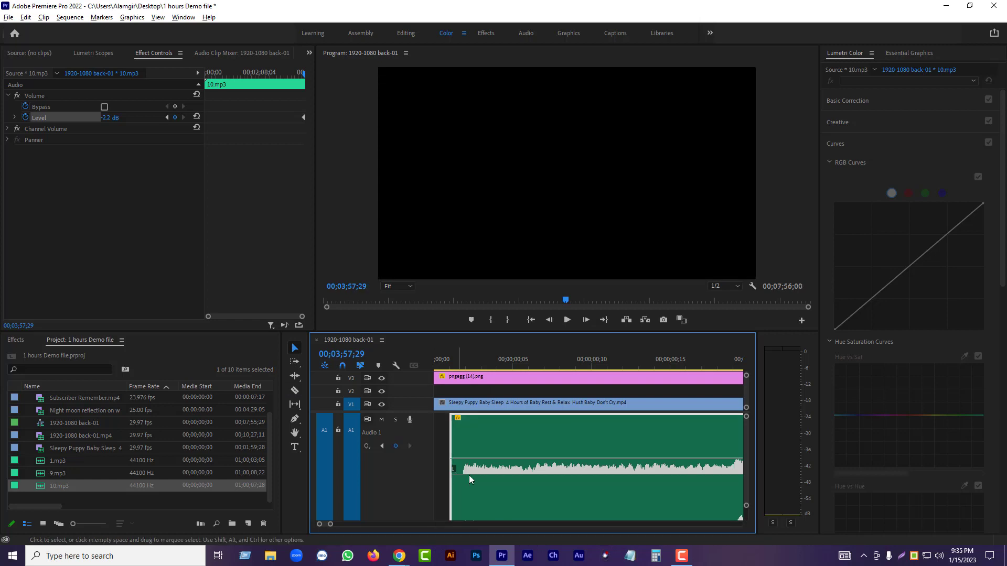
pyautogui.scroll(-5, 477, 474)
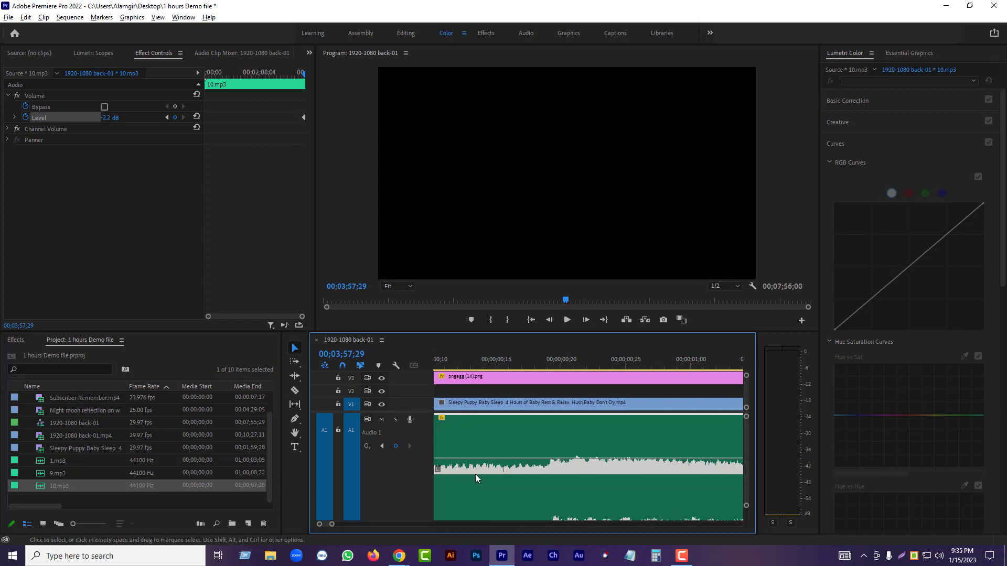
pyautogui.scroll(1, 475, 472)
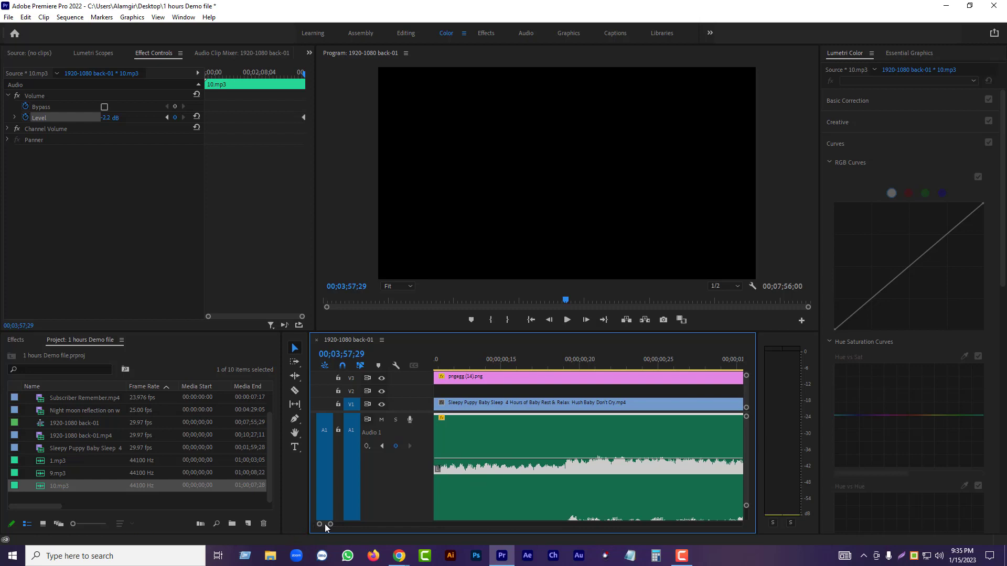
pyautogui.scroll(2, 326, 524)
pyautogui.scroll(-2, 517, 492)
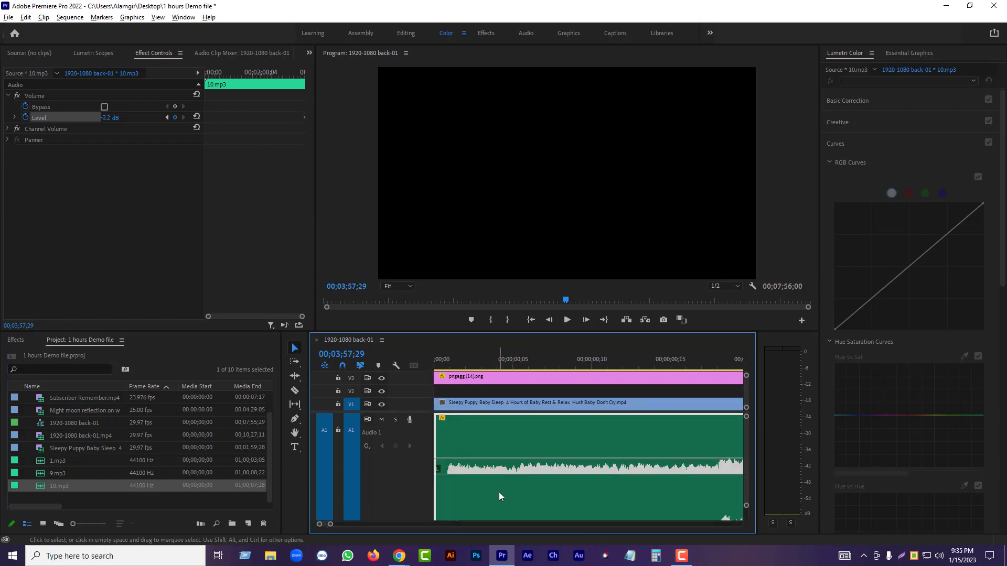
# Delete the second 10.mp3 clip from audio track A1.
pyautogui.scroll(-8, 708, 484)
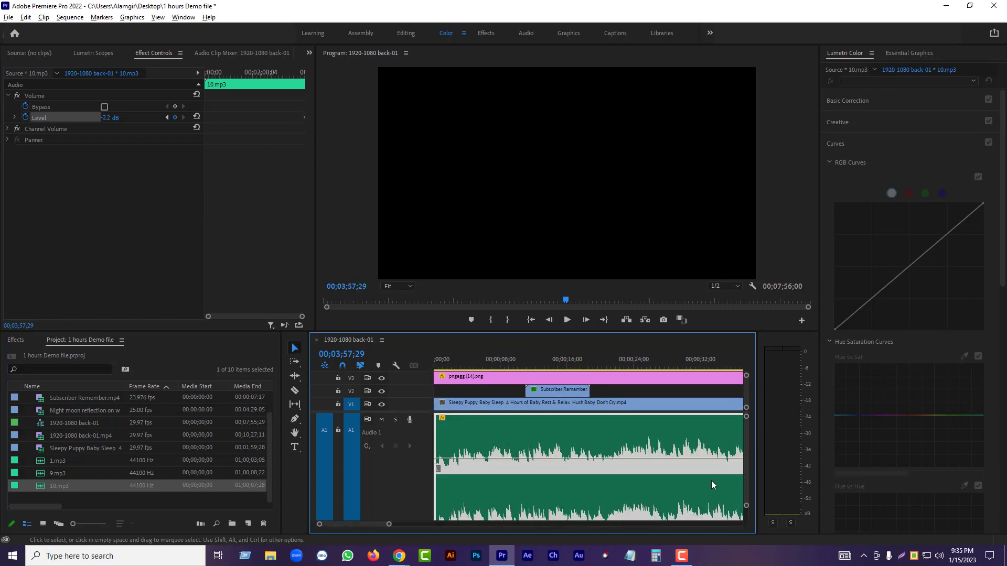
pyautogui.scroll(-2, 705, 487)
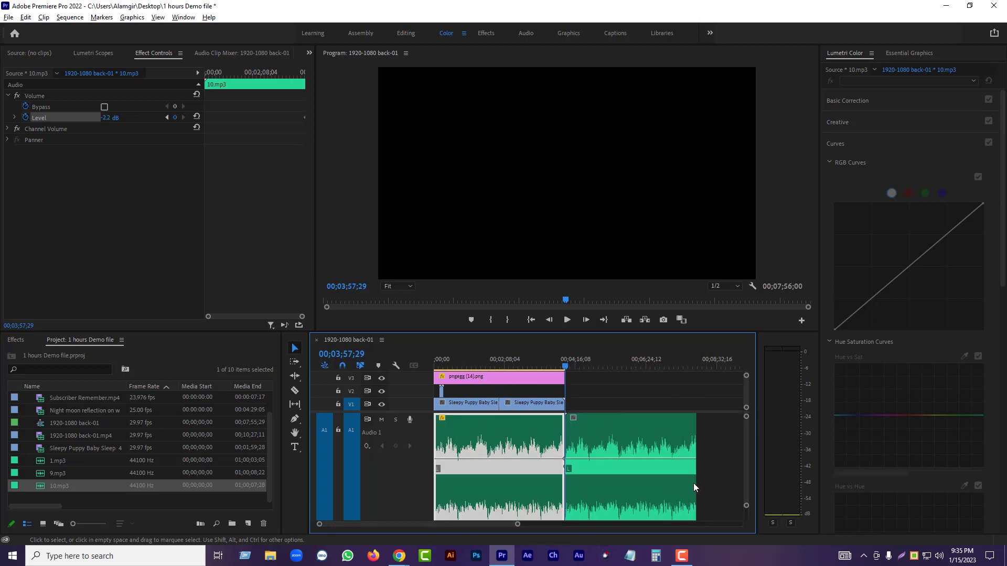
pyautogui.click(611, 453)
pyautogui.press('Delete')
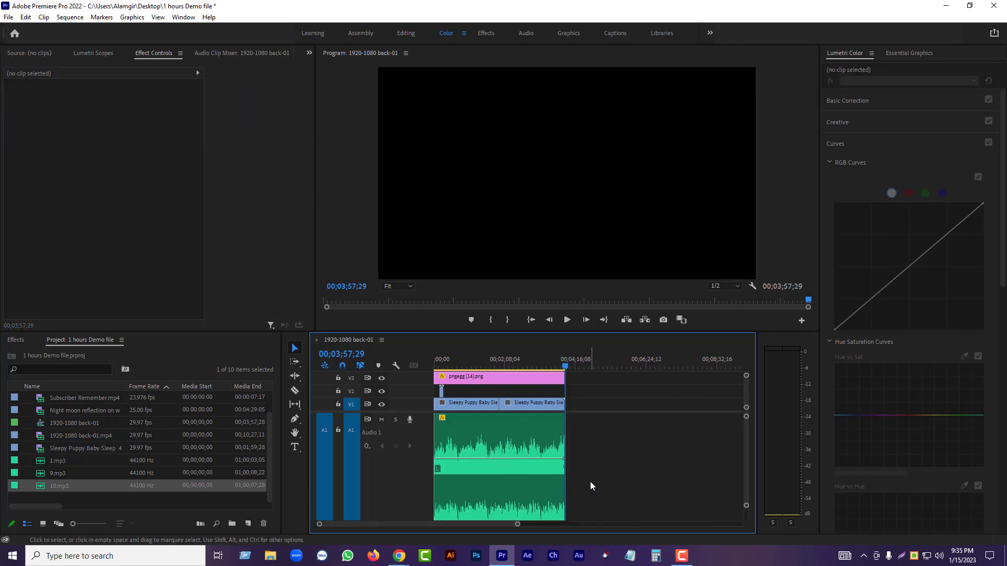
# Extend the end of the remaining 10.mp3 clip to meet the video's end at 00;03;57;29.
pyautogui.scroll(4, 533, 454)
pyautogui.scroll(10, 582, 467)
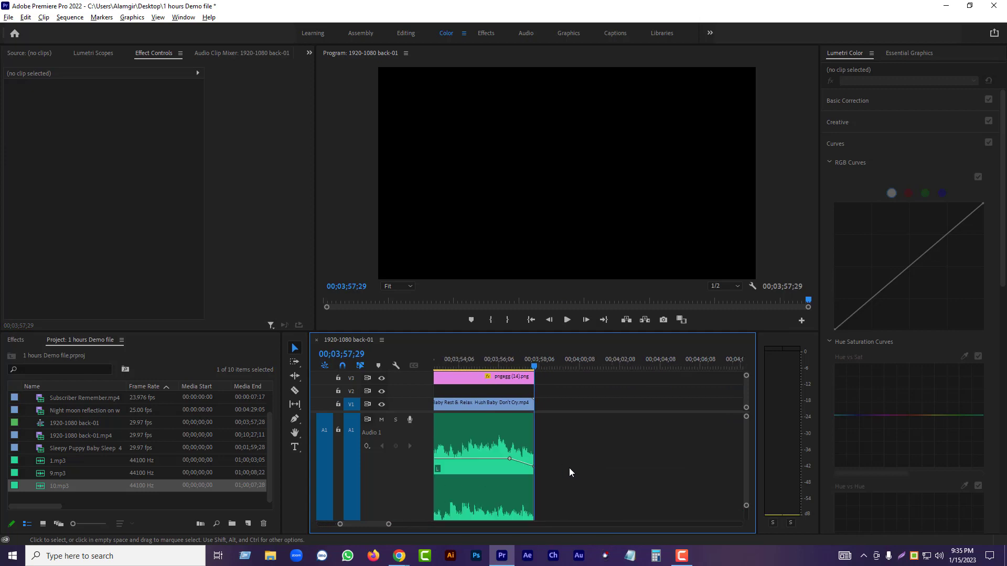
pyautogui.scroll(3, 530, 414)
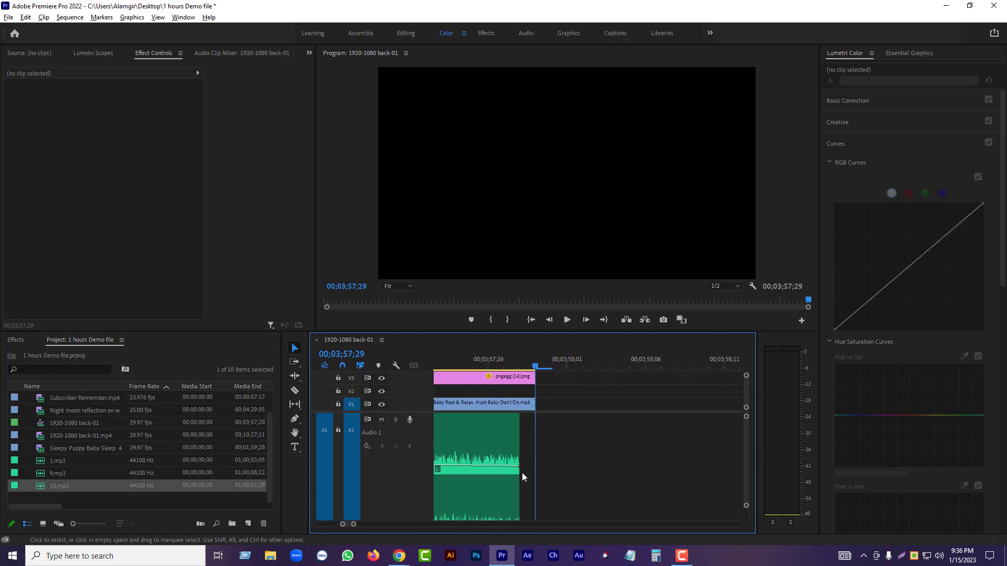
pyautogui.press('alt')
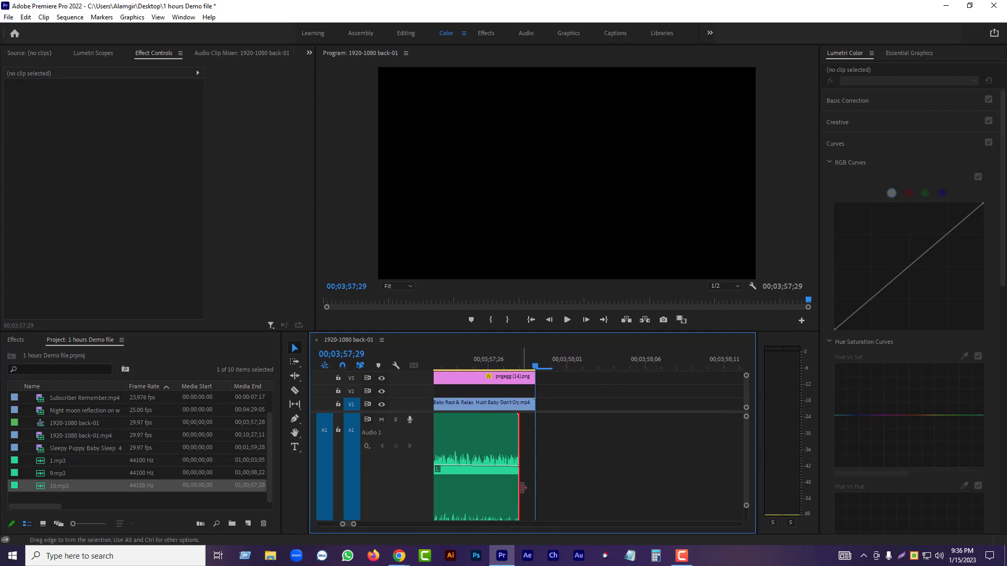
pyautogui.moveTo(520, 489); pyautogui.dragTo(539, 468)
# Paste a copy of the faded 10.mp3 clip directly after the first one on track A1.
pyautogui.click(522, 466)
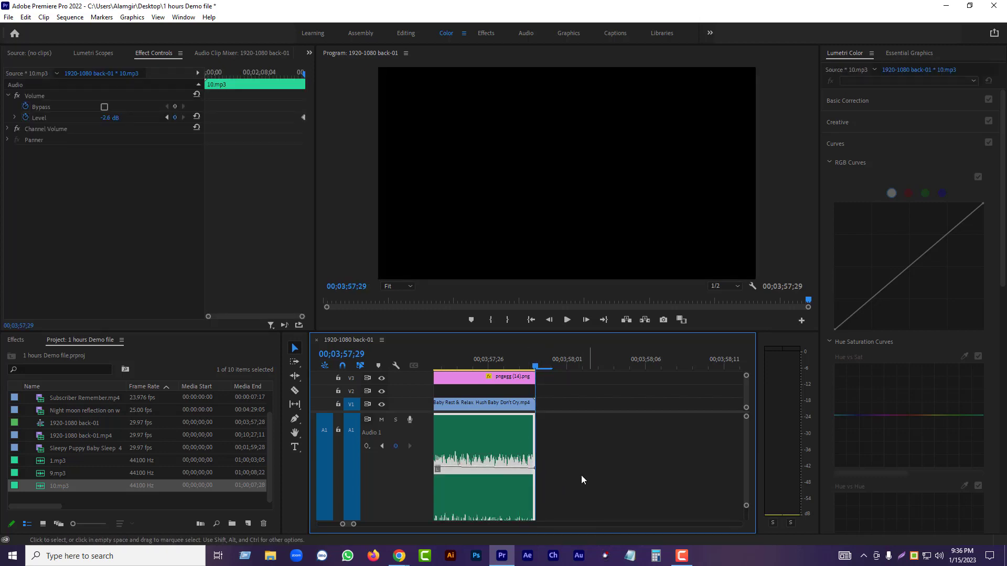
pyautogui.click(611, 461)
pyautogui.click(490, 438)
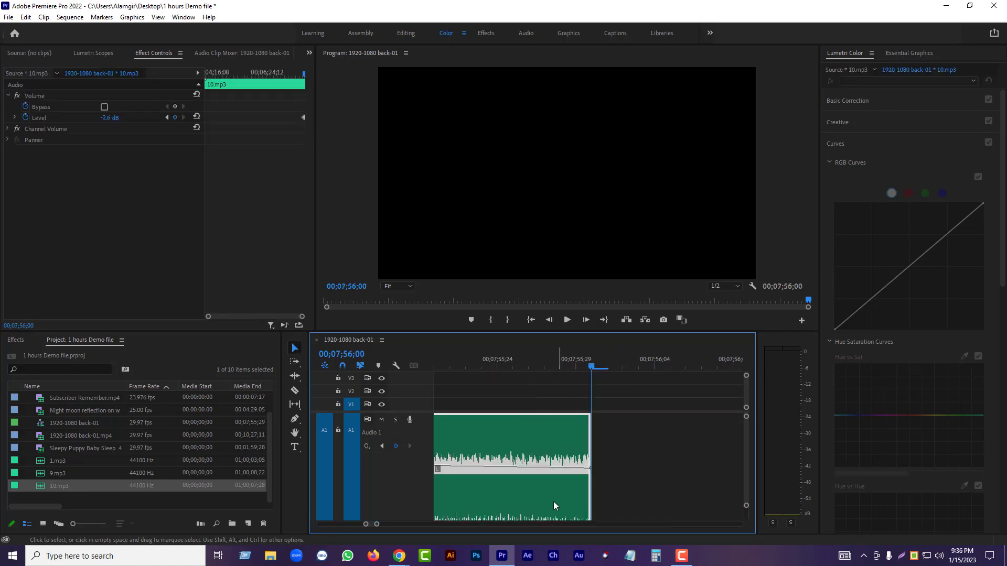
# Play the sequence across the join between the two 10.mp3 clips to check the volume fade.
pyautogui.hscroll(-2, 592, 509)
pyautogui.scroll(-6, 508, 476)
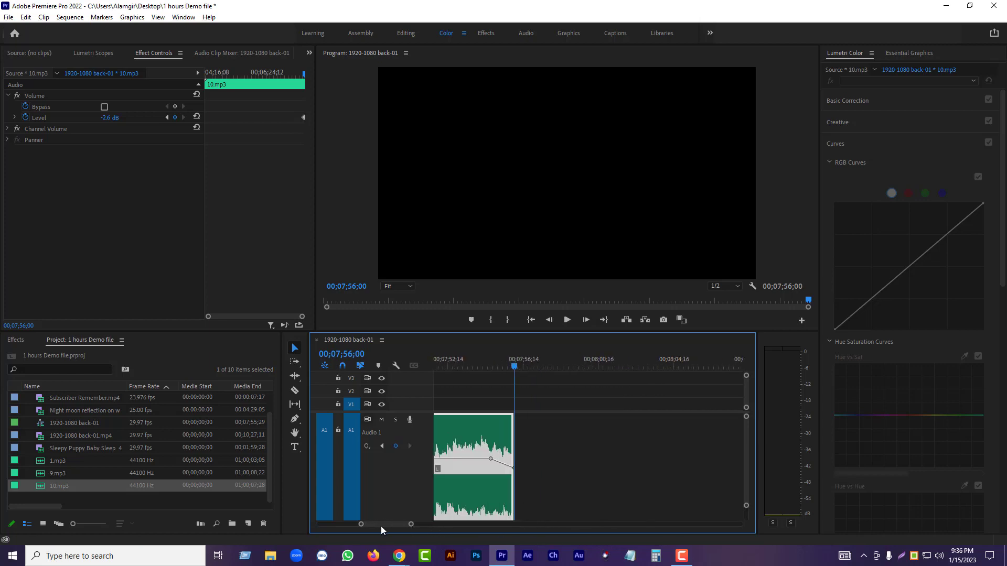
pyautogui.moveTo(381, 527); pyautogui.dragTo(363, 519)
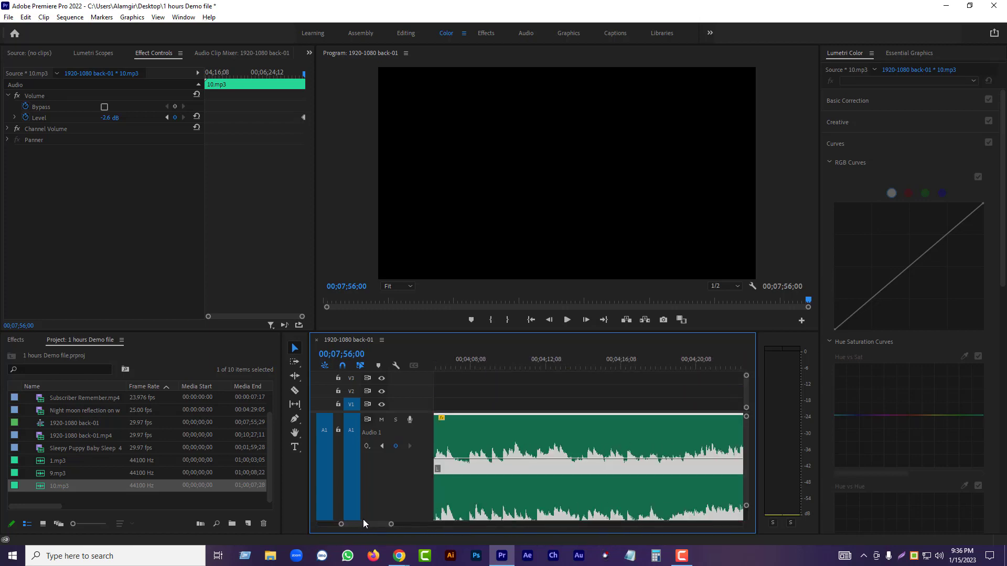
pyautogui.scroll(3, 363, 519)
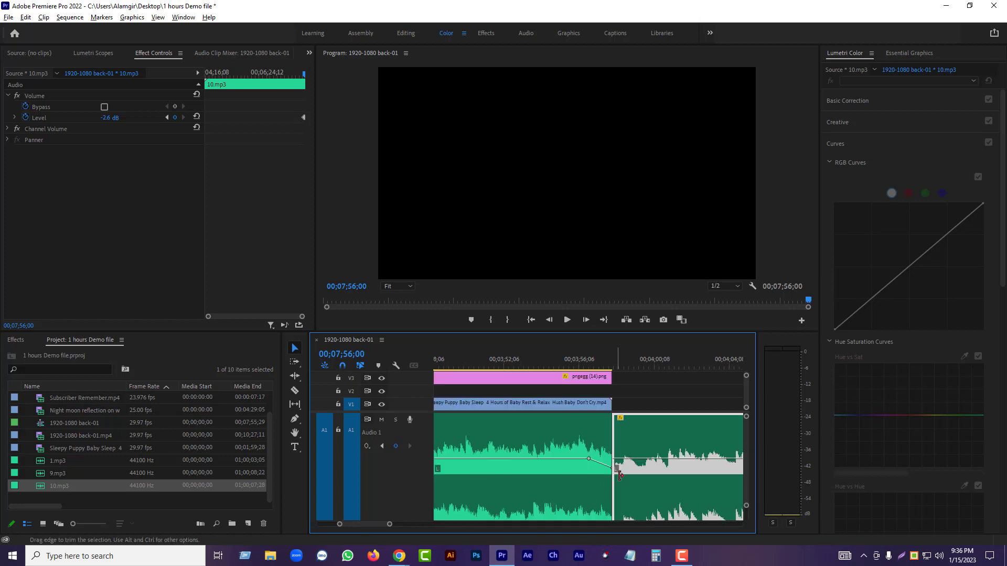
pyautogui.scroll(2, 622, 477)
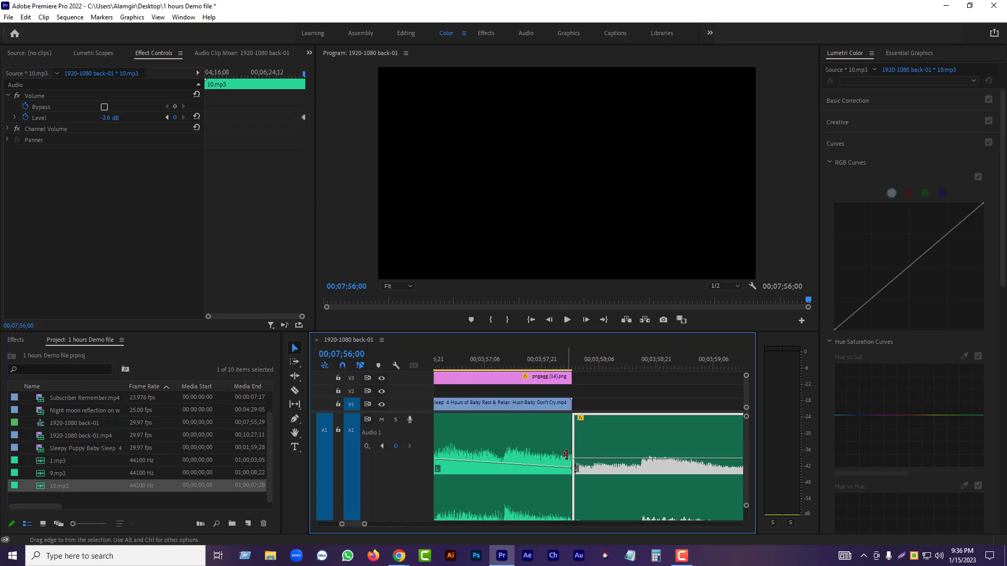
pyautogui.scroll(-2, 585, 481)
pyautogui.scroll(-1, 577, 477)
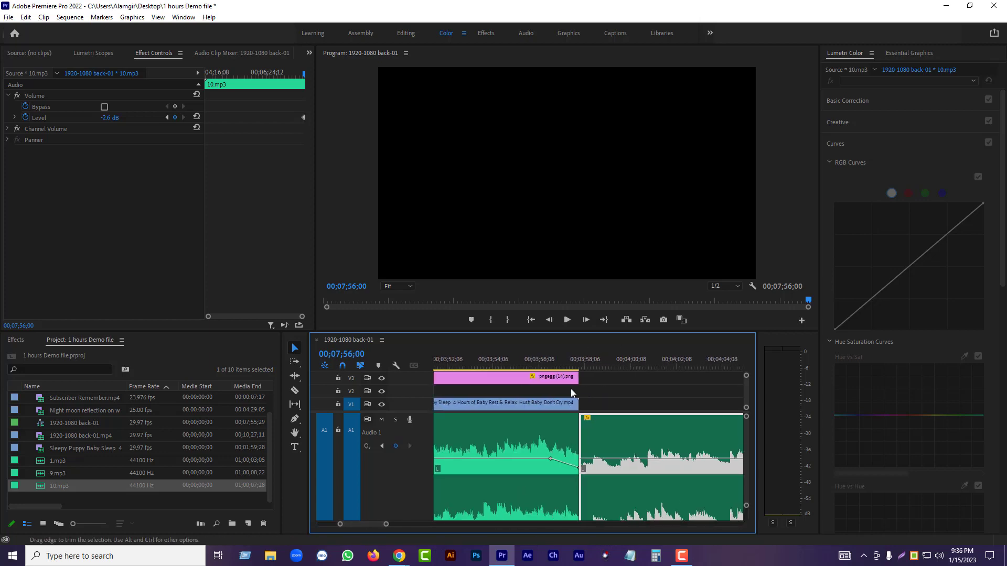
pyautogui.click(532, 363)
pyautogui.click(567, 320)
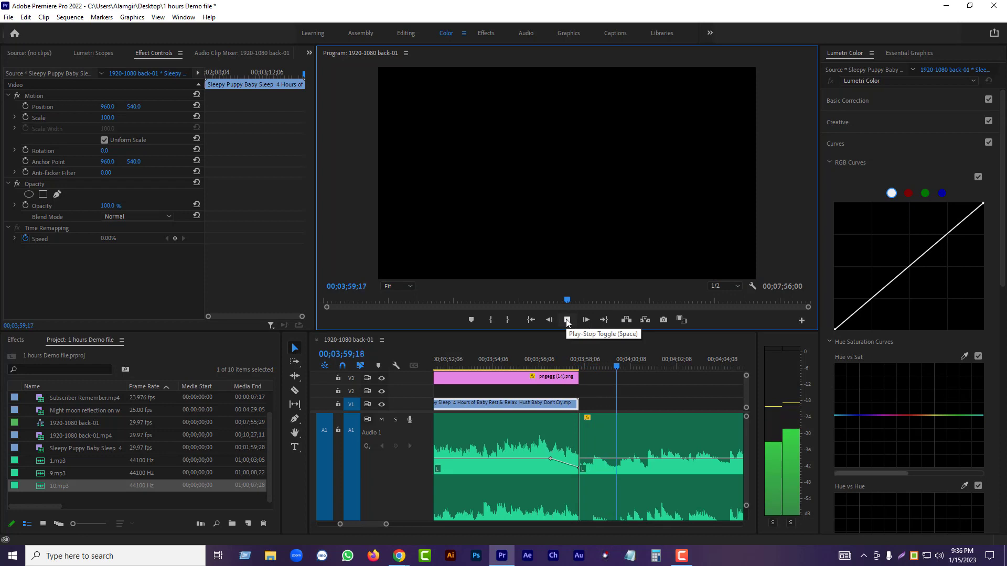
pyautogui.click(567, 319)
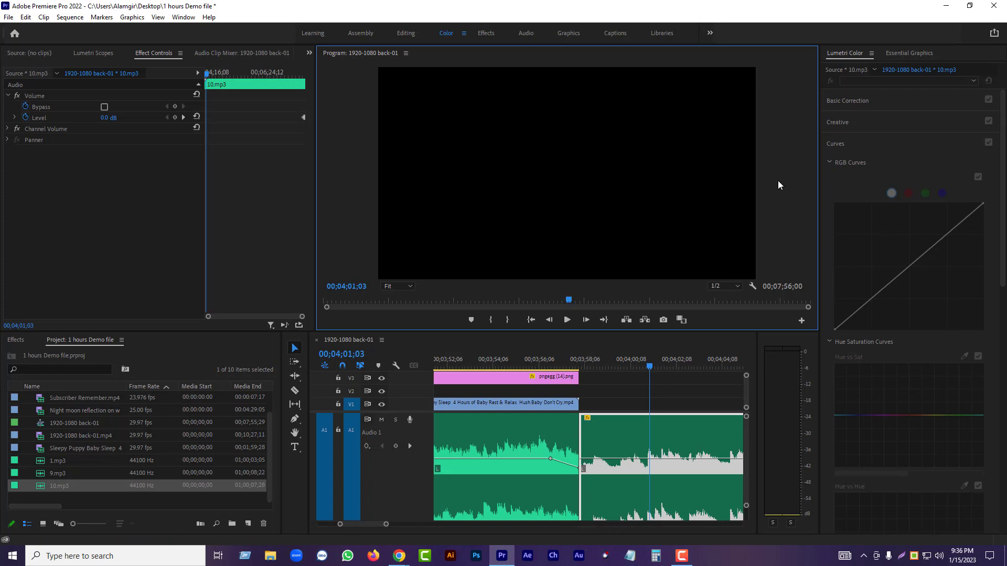
pyautogui.click(945, 5)
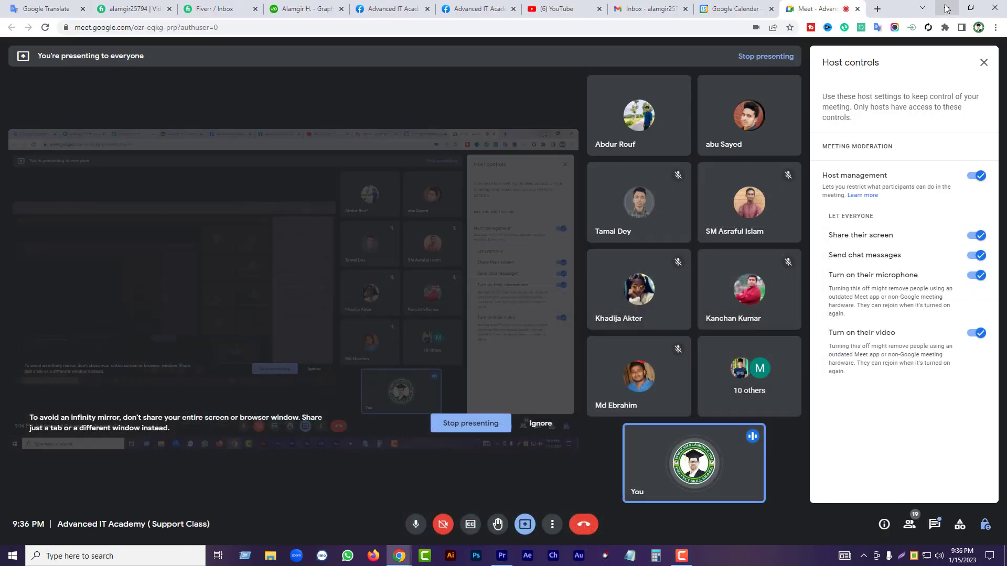
pyautogui.click(947, 8)
pyautogui.rightClick(430, 83)
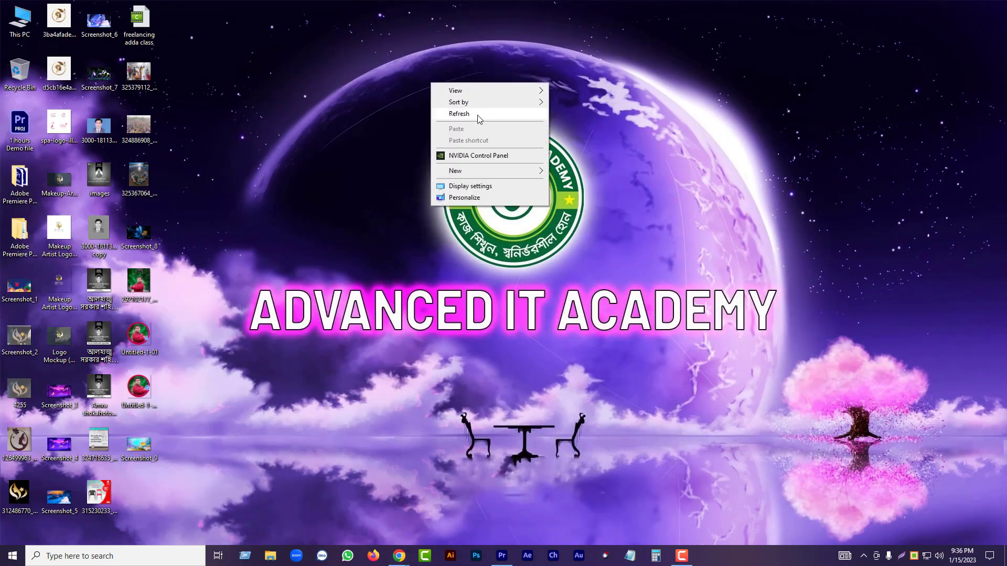
pyautogui.click(478, 116)
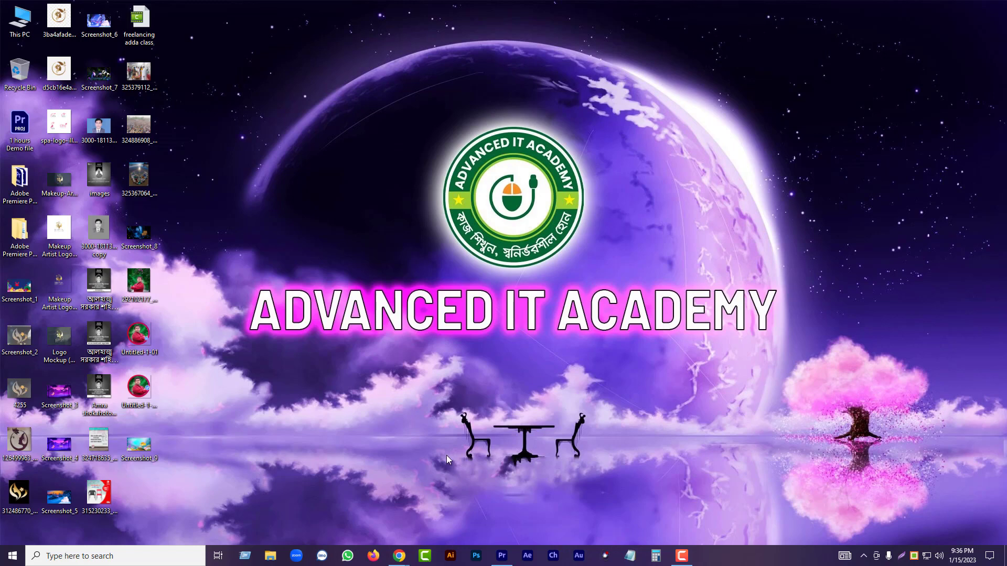
pyautogui.click(501, 557)
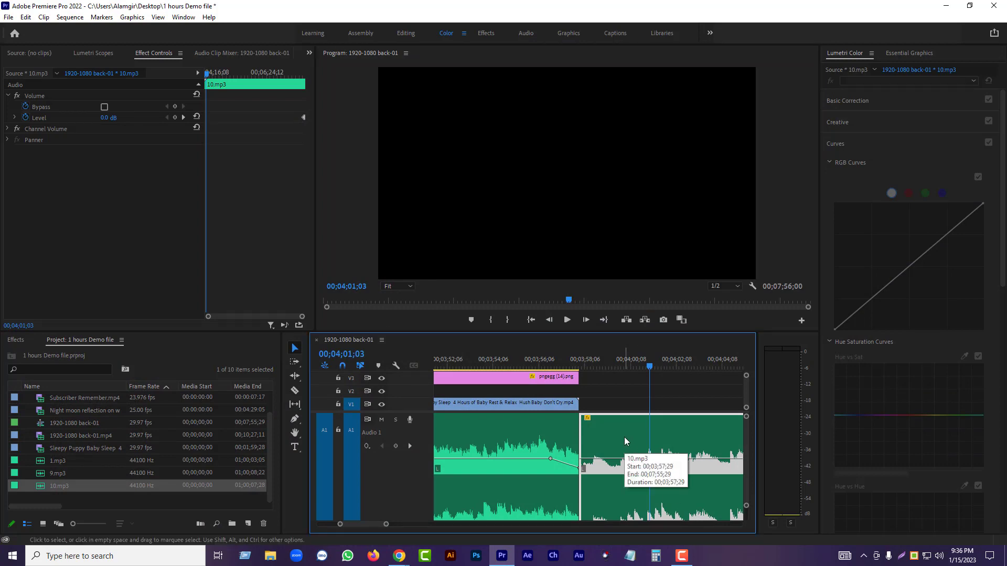
# Delete the duplicated 10.mp3 clip and set the playhead to the end of the video at 00;03;58;00.
pyautogui.press('Delete')
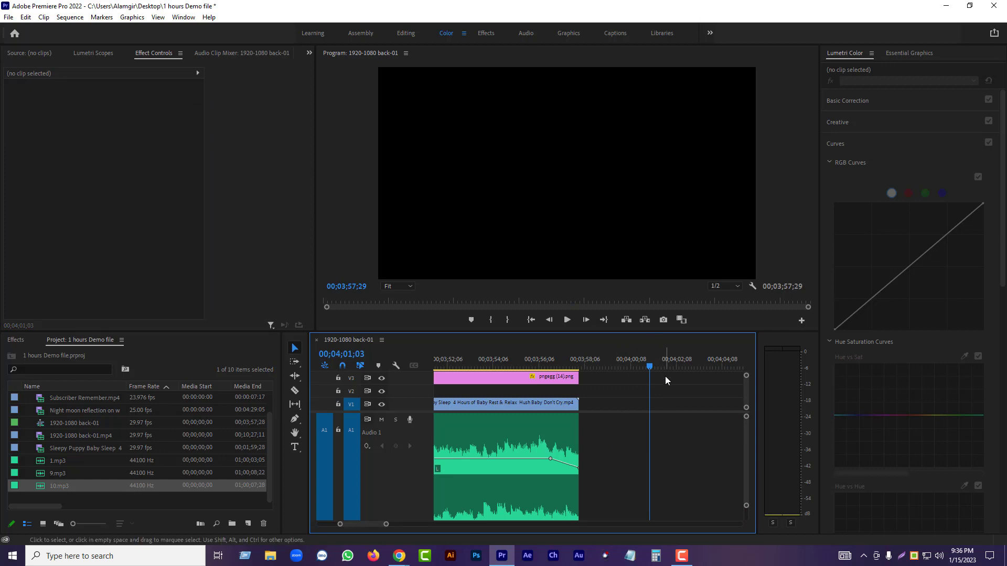
pyautogui.moveTo(649, 368); pyautogui.dragTo(580, 369)
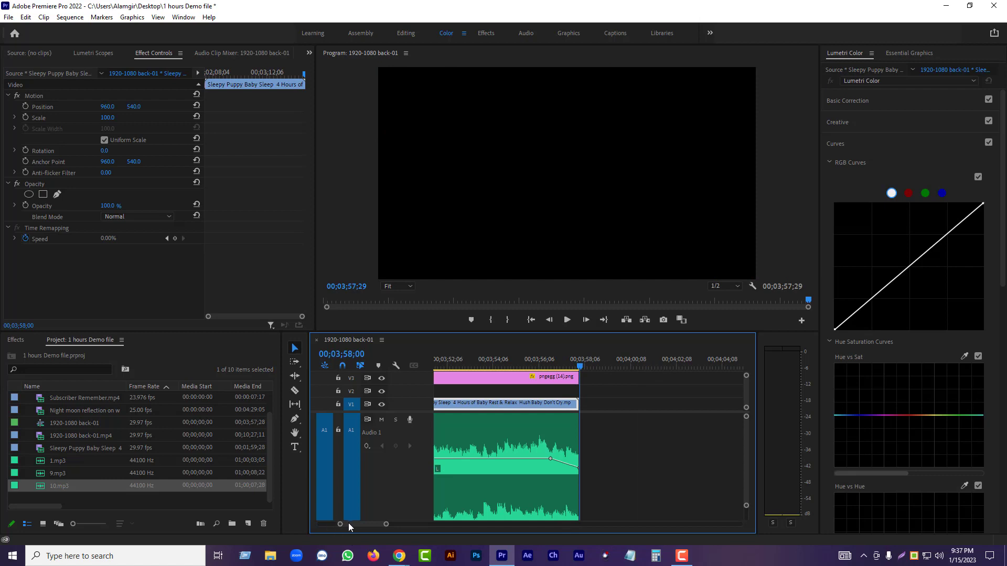
# Collapse audio track A1 and enlarge the timeline's video area to show tracks V1 to V5 from the sequence start.
pyautogui.moveTo(348, 524); pyautogui.dragTo(302, 517)
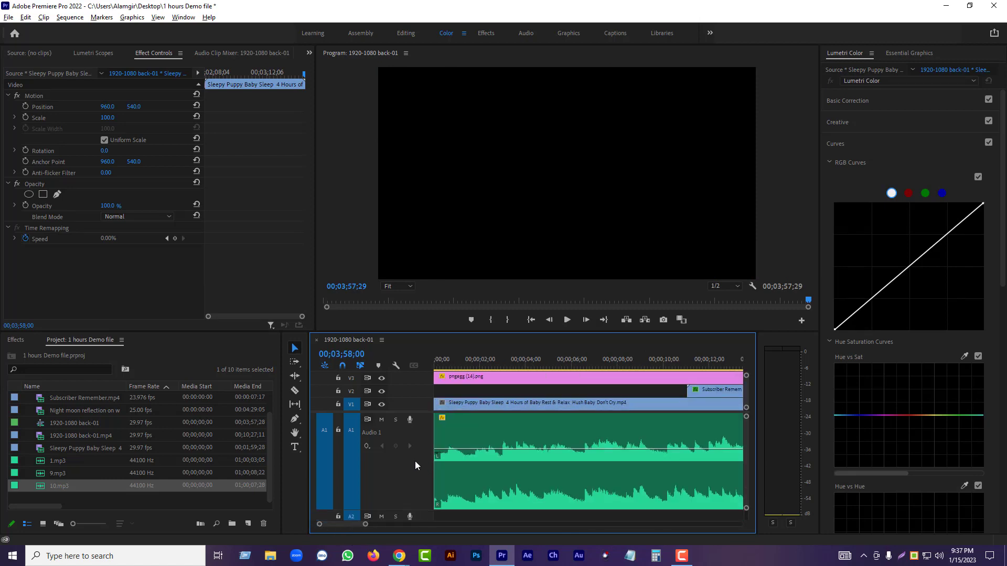
pyautogui.scroll(-5, 415, 461)
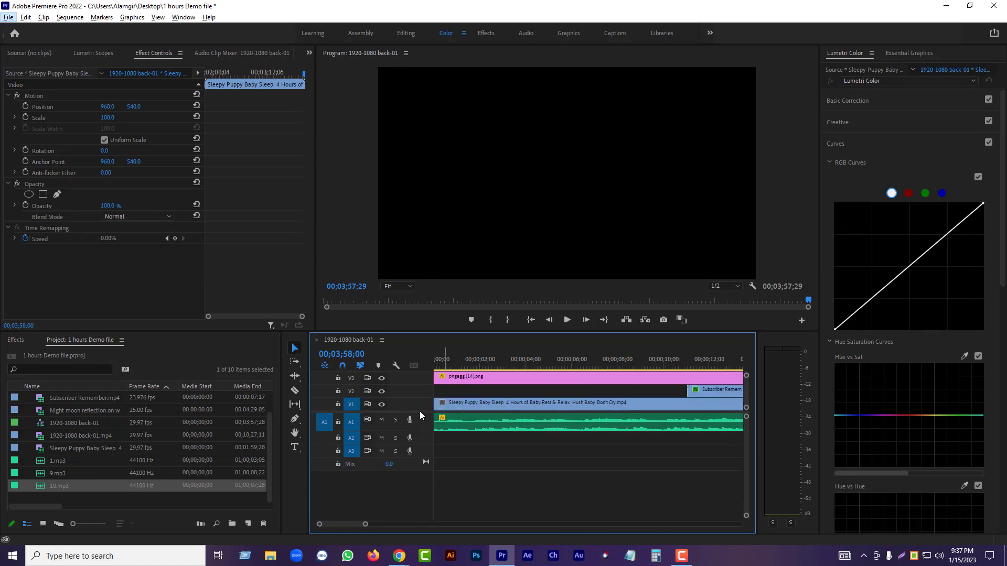
pyautogui.moveTo(419, 411); pyautogui.dragTo(419, 469)
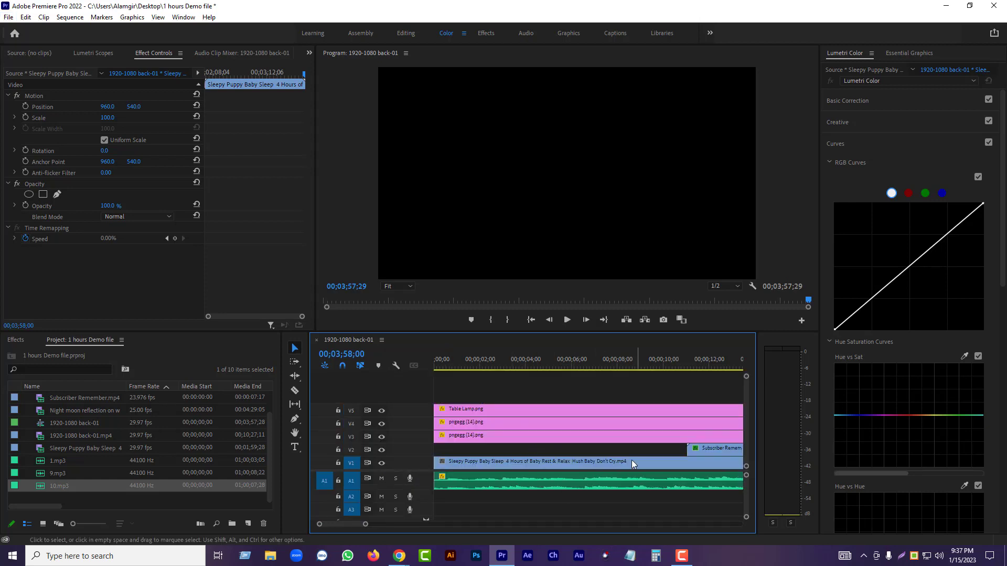
pyautogui.scroll(-5, 510, 402)
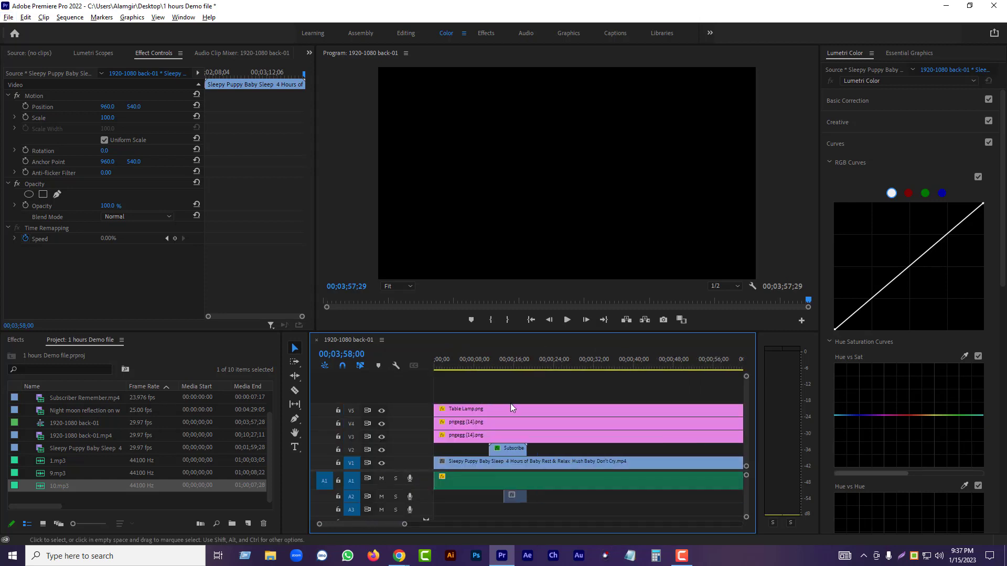
pyautogui.click(492, 395)
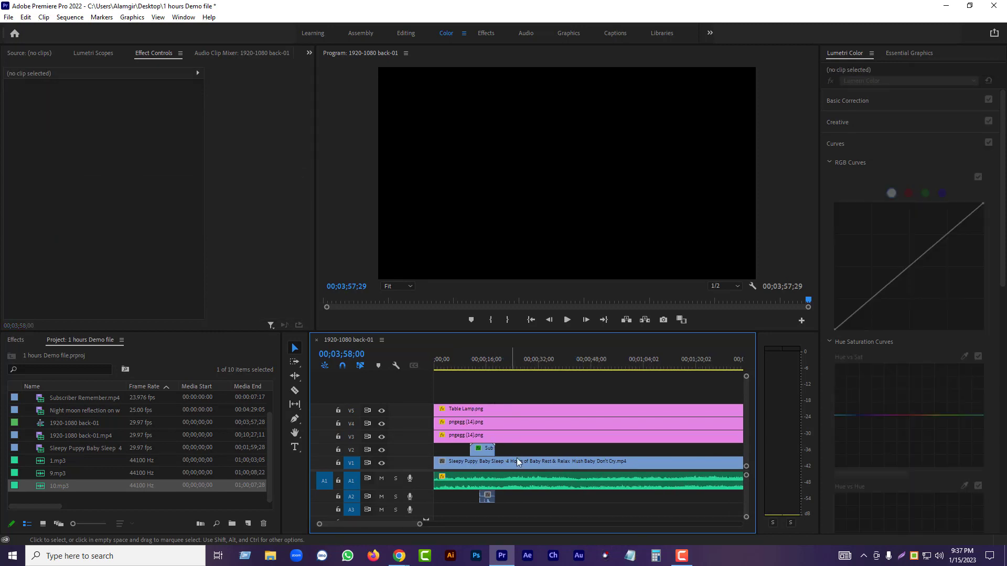
# Open the media export settings for the sequence and review the H.264 presets, keeping Match Source - High bitrate.
pyautogui.click(8, 18)
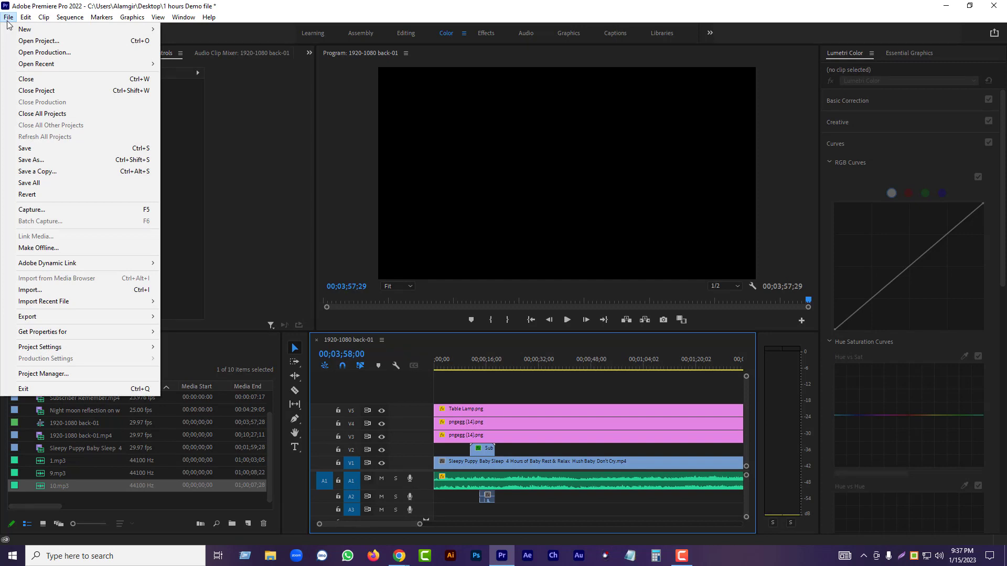
pyautogui.moveTo(75, 320)
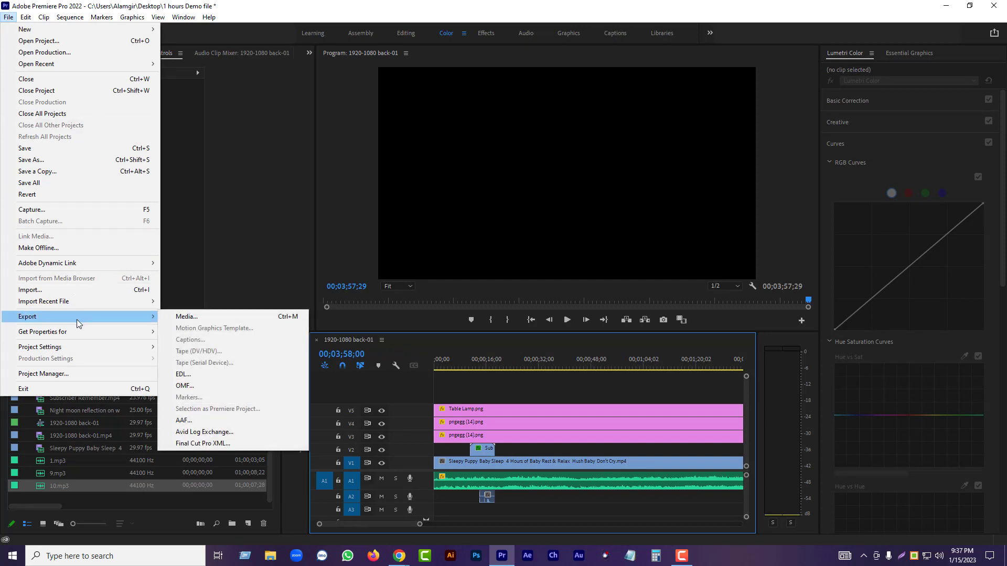
pyautogui.click(187, 317)
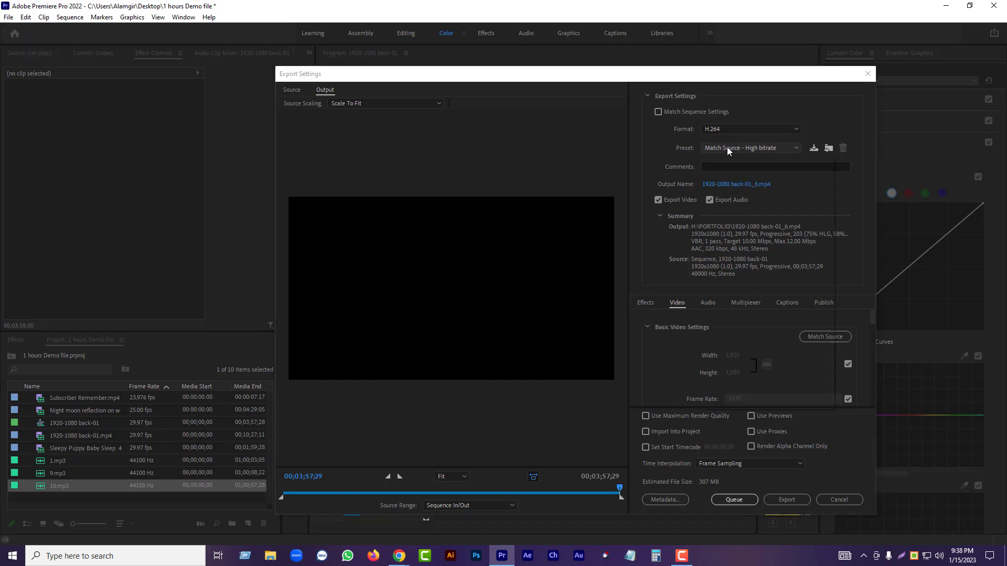
pyautogui.click(727, 148)
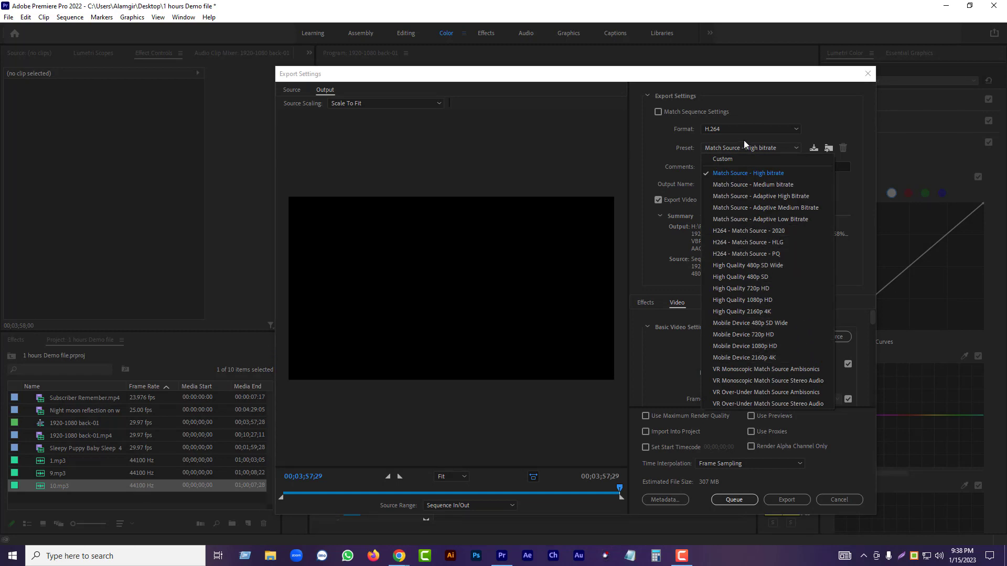
pyautogui.click(722, 147)
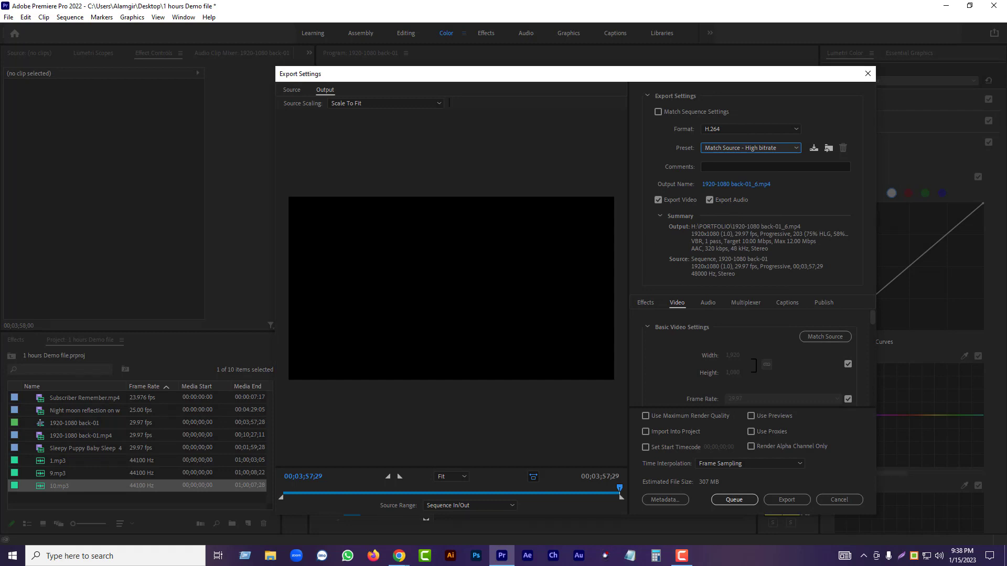
# Set the export's output file name to "Lullaby music video Dog" as an MP4 in the PORTFOLIO folder.
pyautogui.click(743, 185)
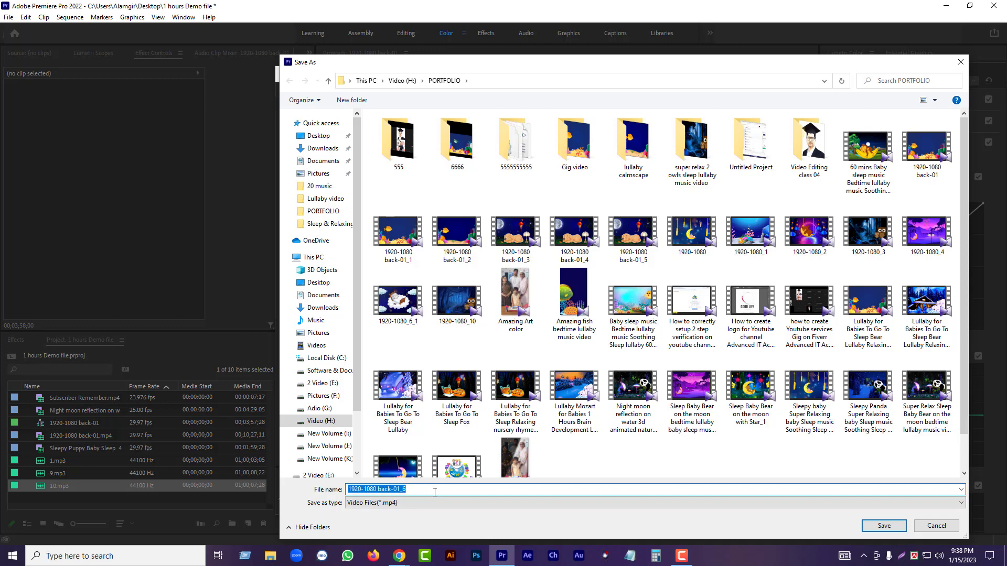
pyautogui.write('Lullaby')
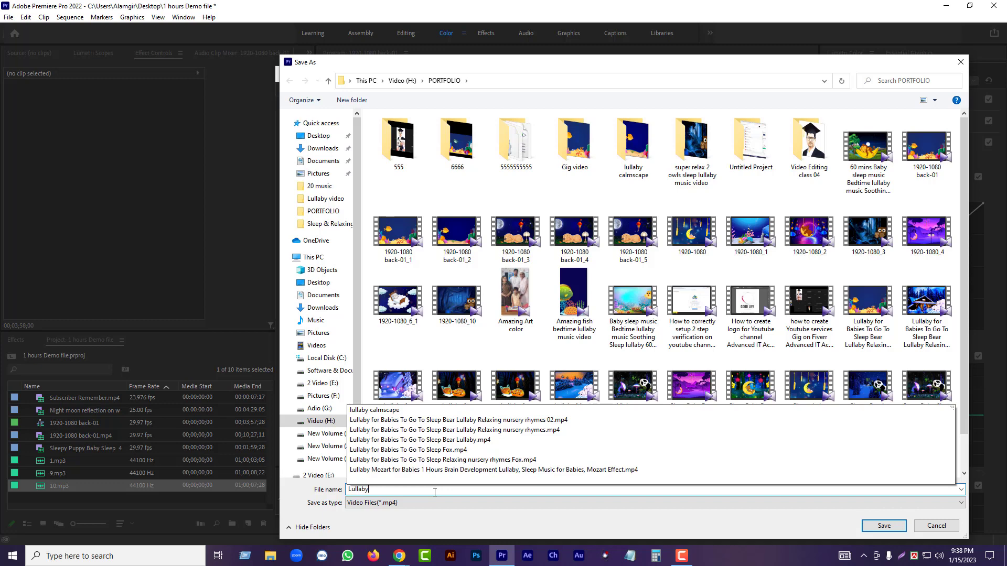
pyautogui.write(' music video')
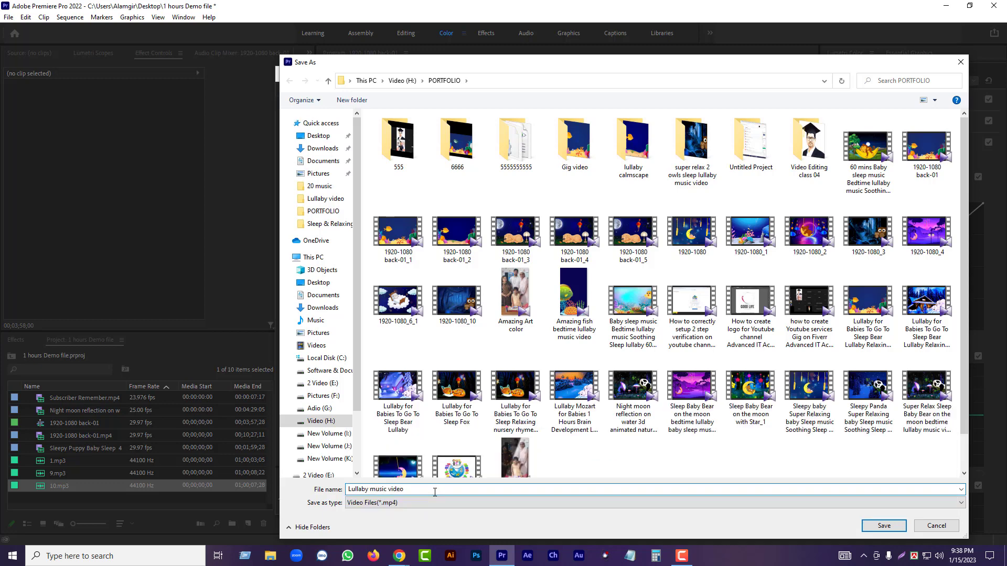
pyautogui.write(' Dog')
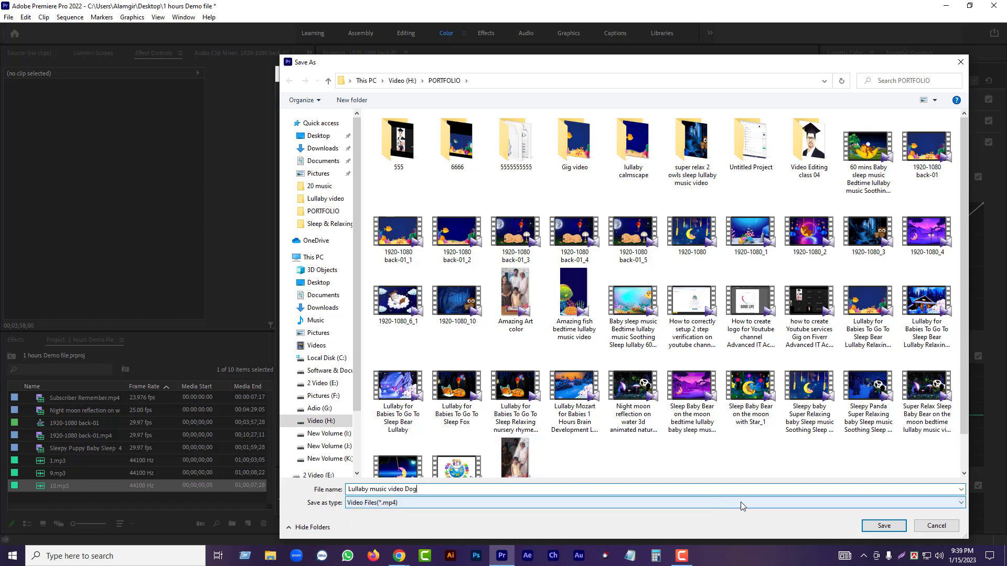
pyautogui.click(884, 525)
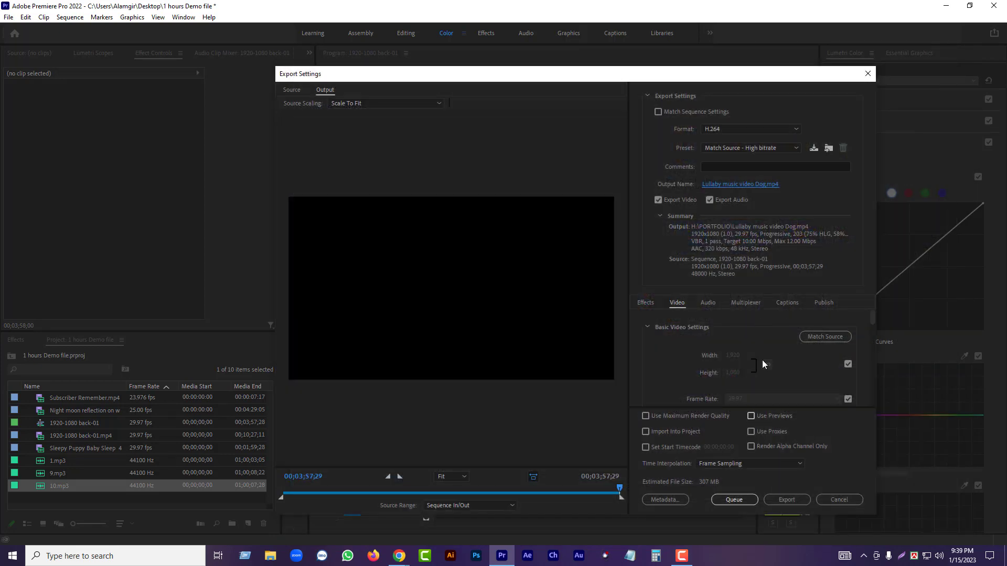
# Start exporting the sequence, cancel the encoding and leave the export settings.
pyautogui.click(790, 502)
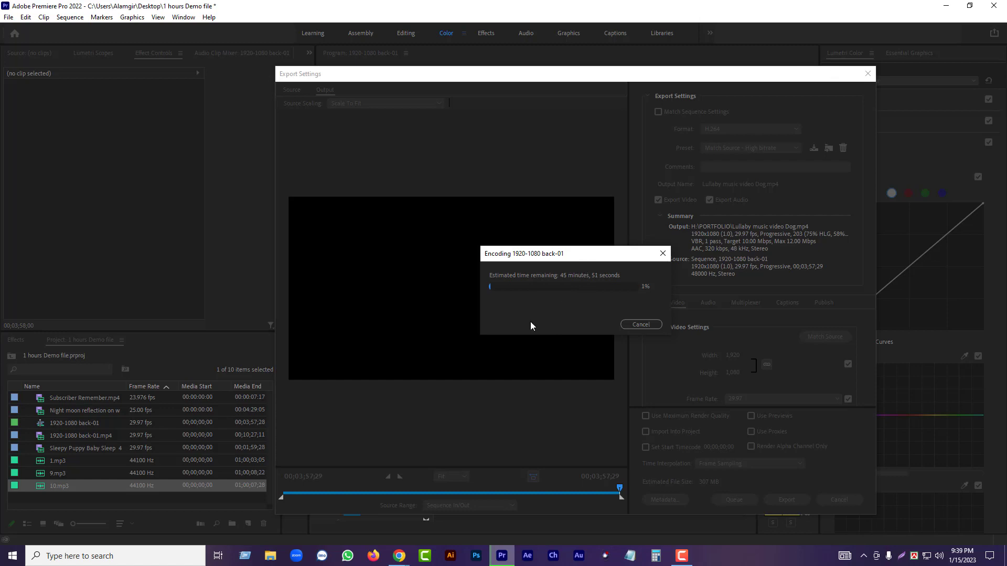
pyautogui.click(641, 324)
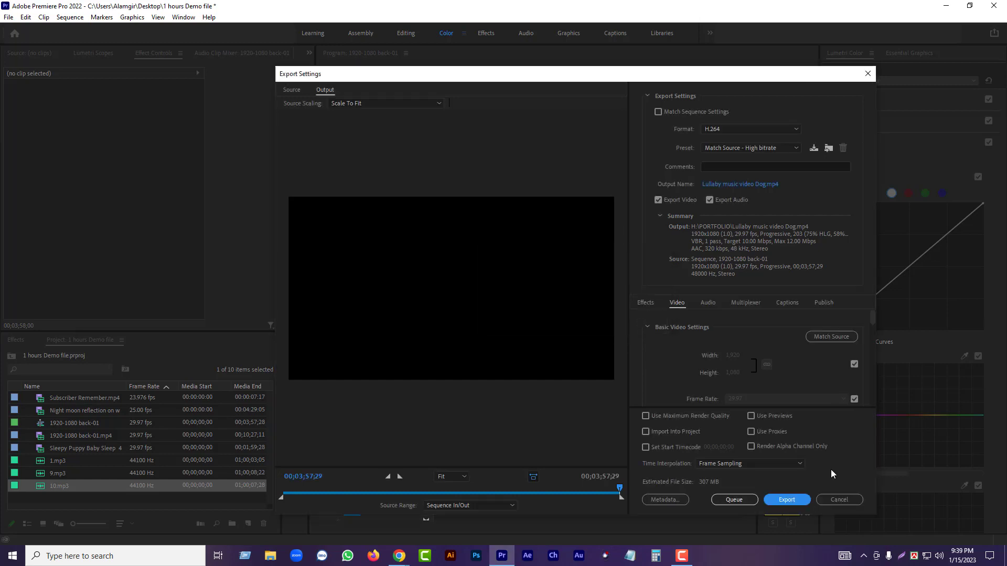
pyautogui.click(839, 500)
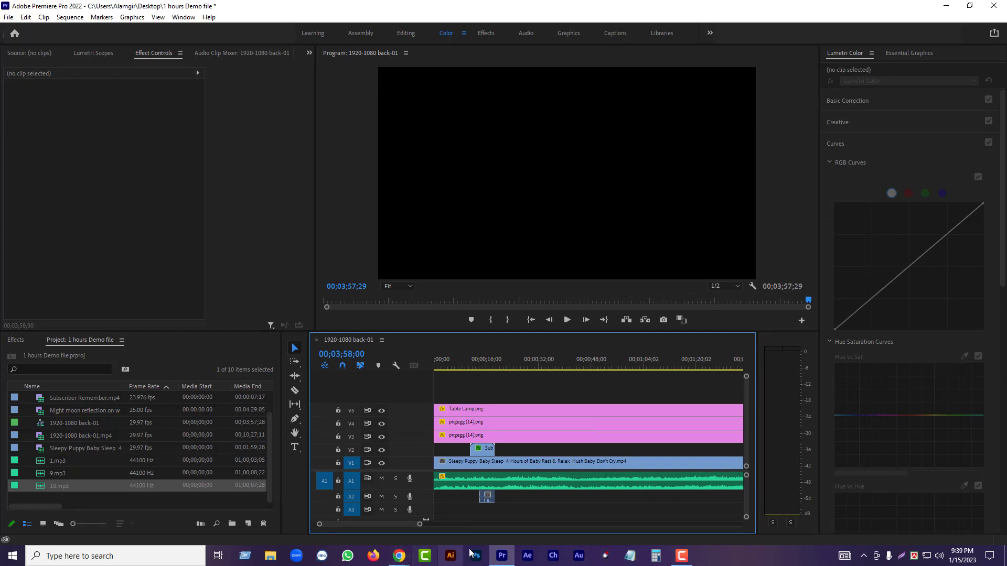
# Switch to the Google Meet support class in Chrome, stop sharing the screen and show the list of people in the call.
pyautogui.moveTo(399, 562)
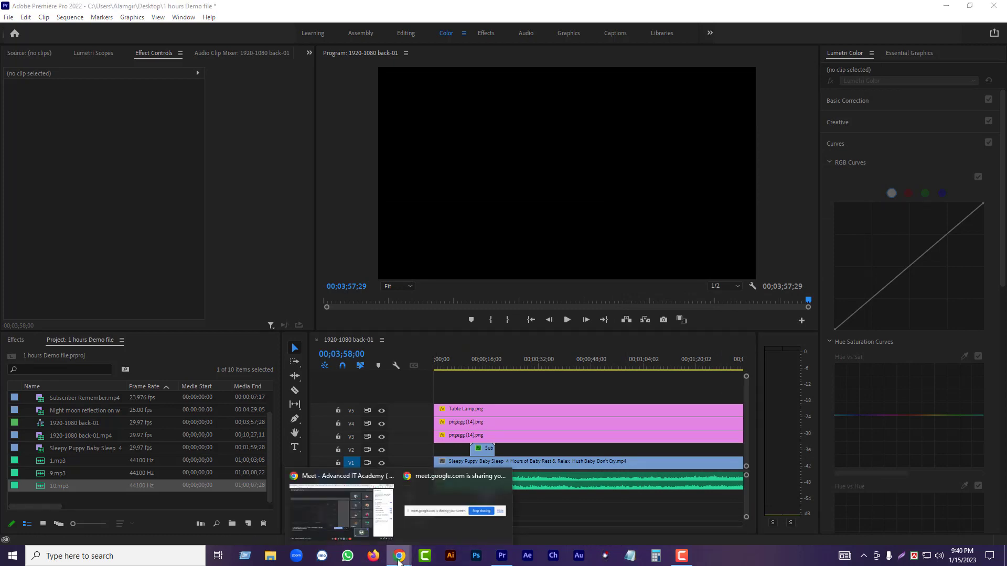
pyautogui.click(443, 517)
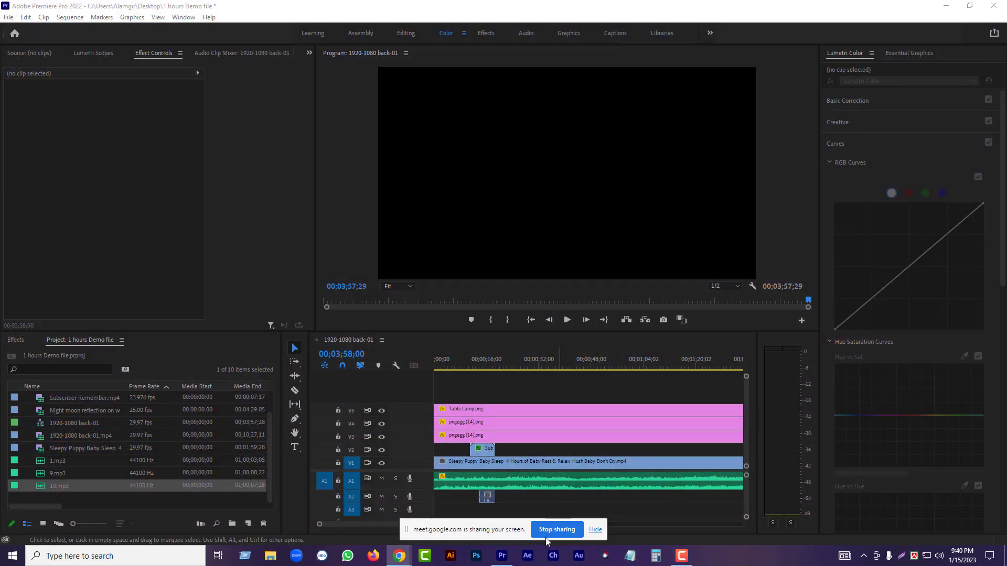
pyautogui.click(535, 385)
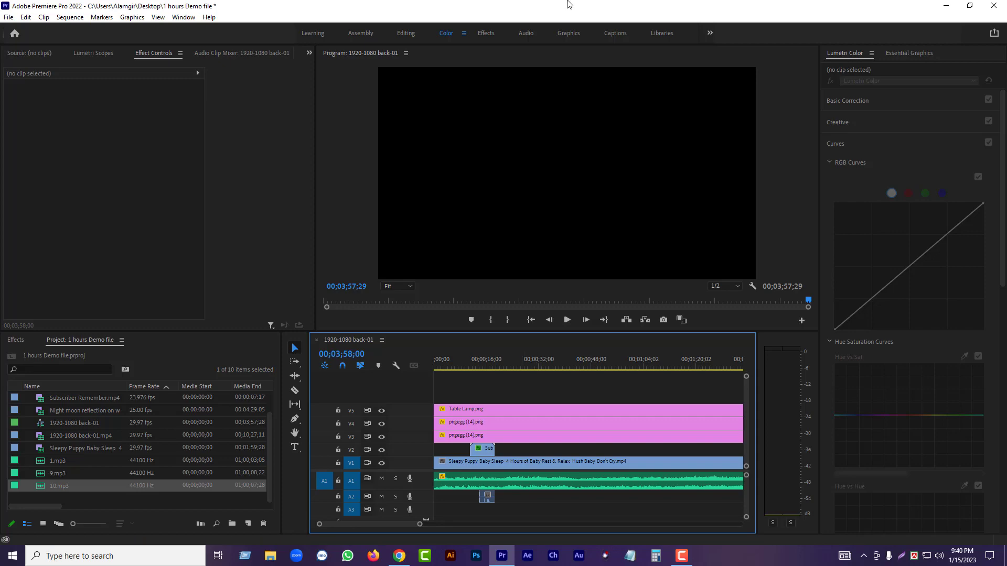
pyautogui.click(398, 556)
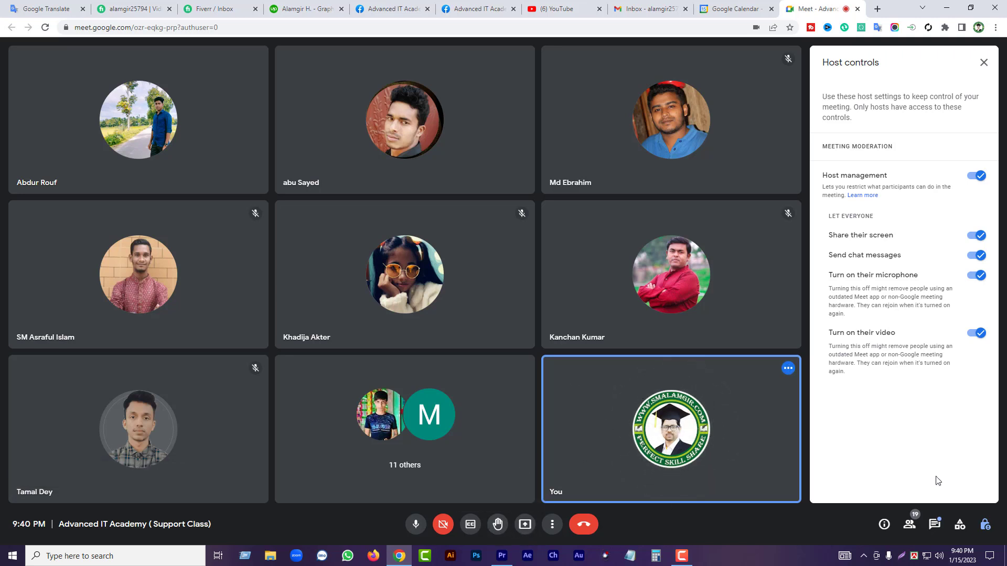
pyautogui.click(910, 525)
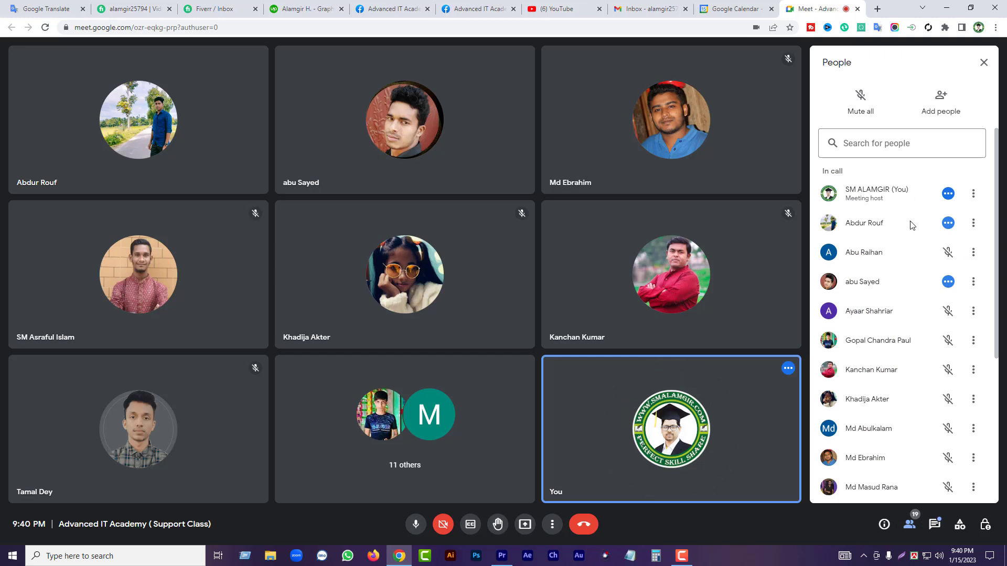